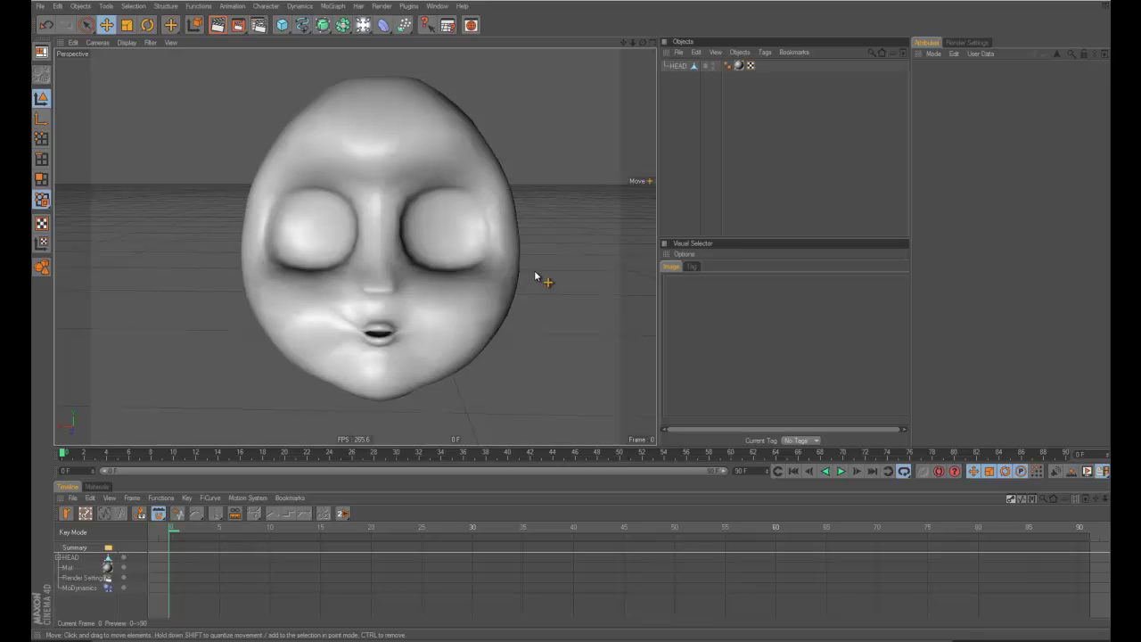
# Select the HEAD object and run Axis Center to center its axis on all of its points
pyautogui.keyDown('alt'); pyautogui.moveTo(534, 276); pyautogui.dragTo(517, 264); pyautogui.keyUp('alt')
pyautogui.click(512, 302)
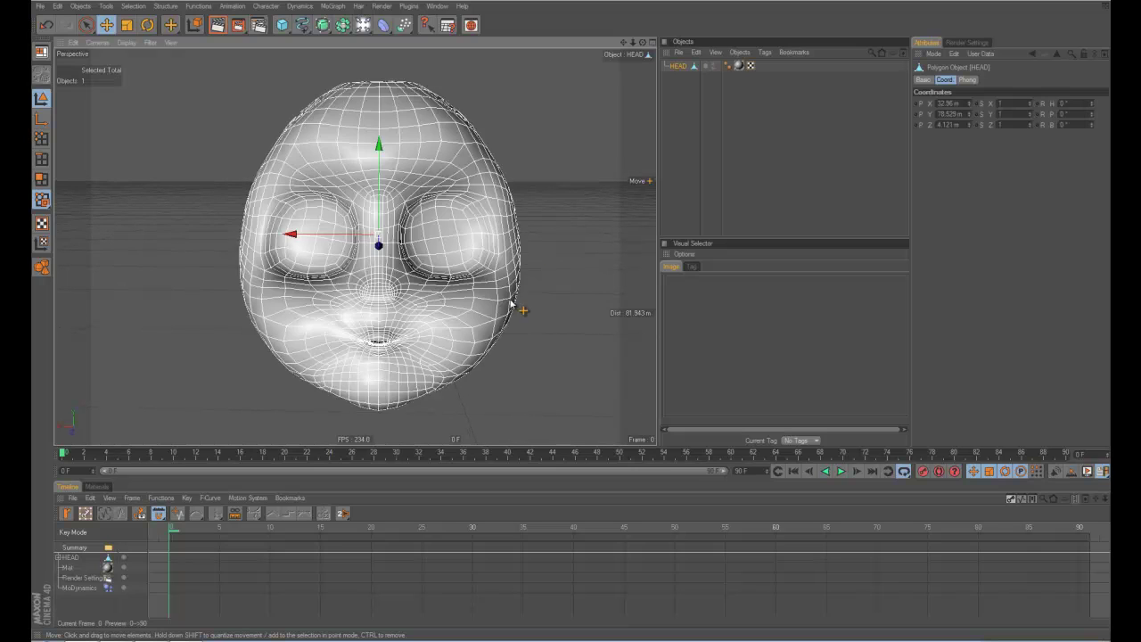
pyautogui.keyDown('alt'); pyautogui.moveTo(512, 303); pyautogui.dragTo(509, 254); pyautogui.keyUp('alt')
pyautogui.click(537, 321)
pyautogui.click(461, 312)
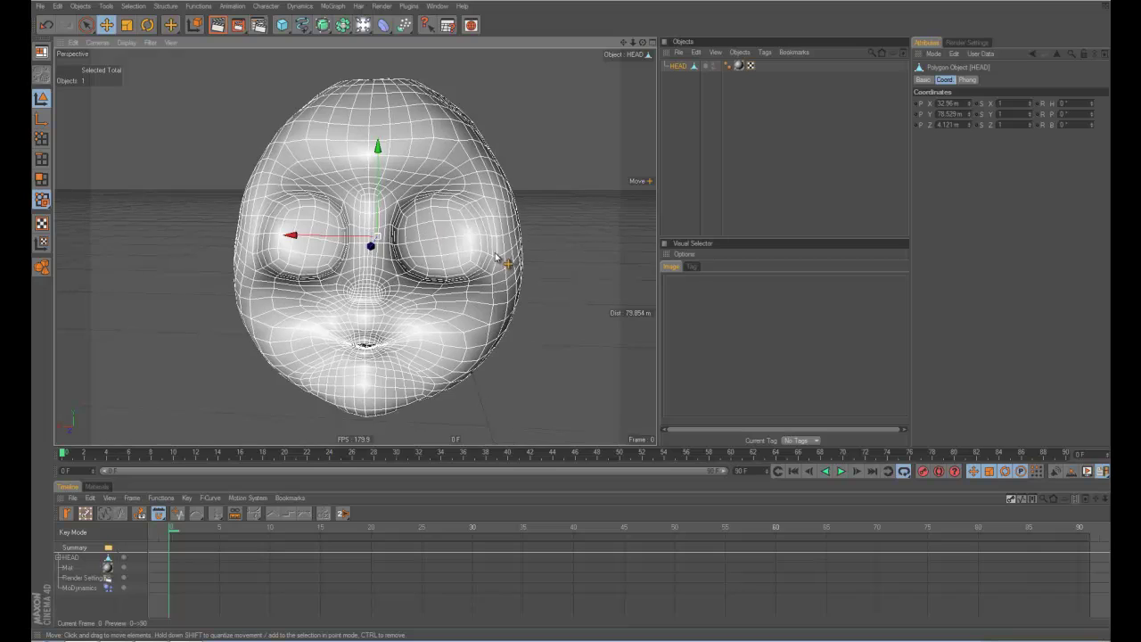
pyautogui.click(166, 6)
pyautogui.moveTo(182, 33)
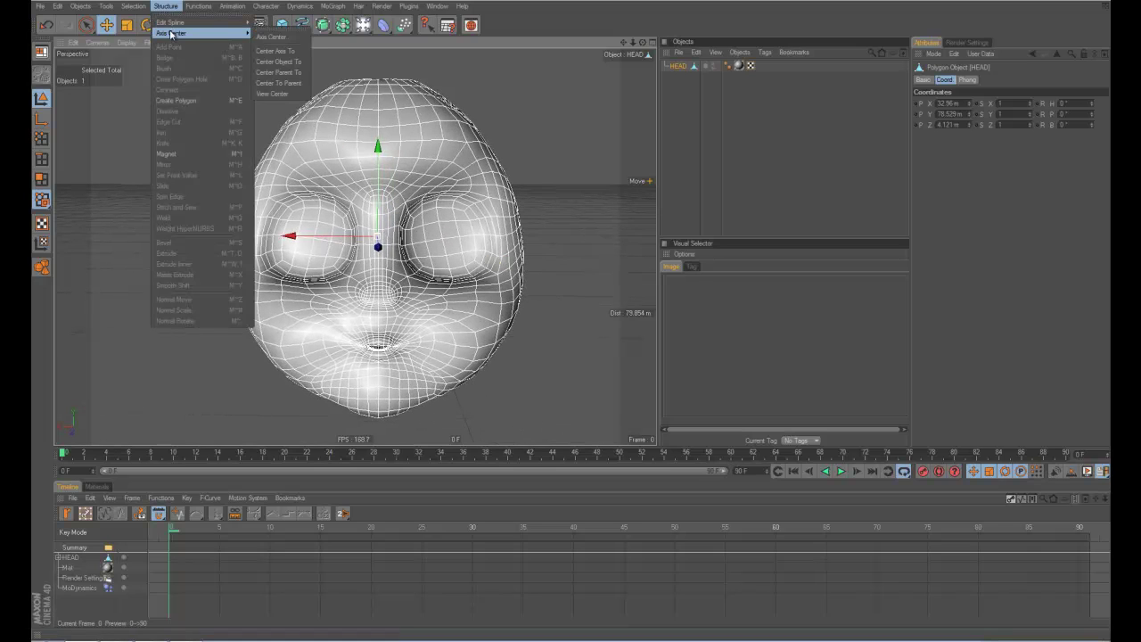
pyautogui.click(271, 37)
pyautogui.click(248, 148)
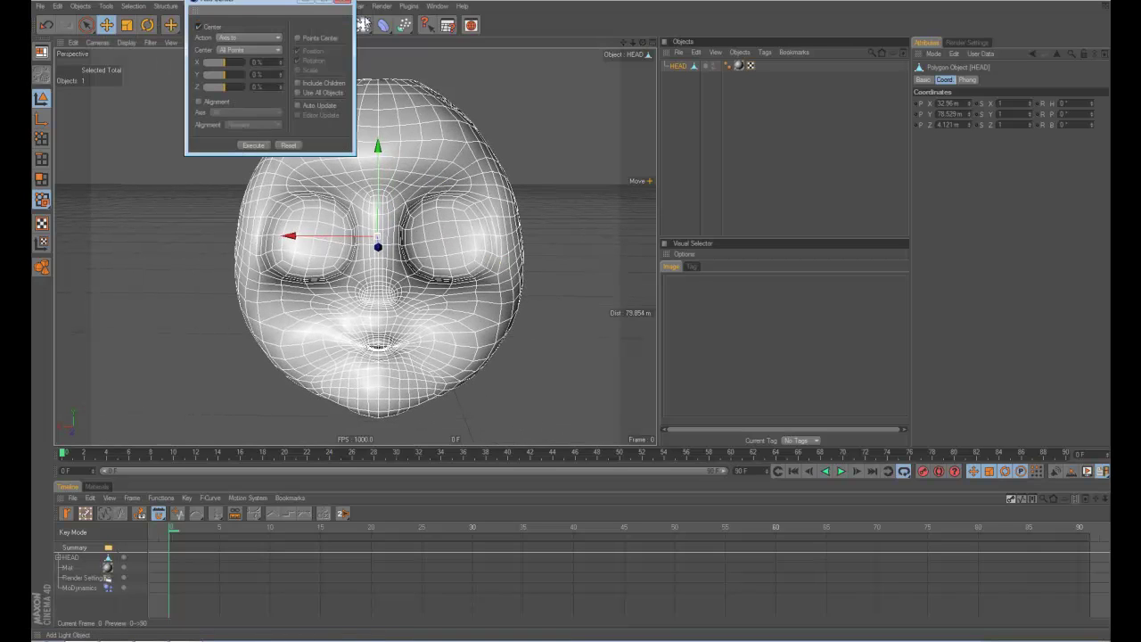
pyautogui.click(345, 6)
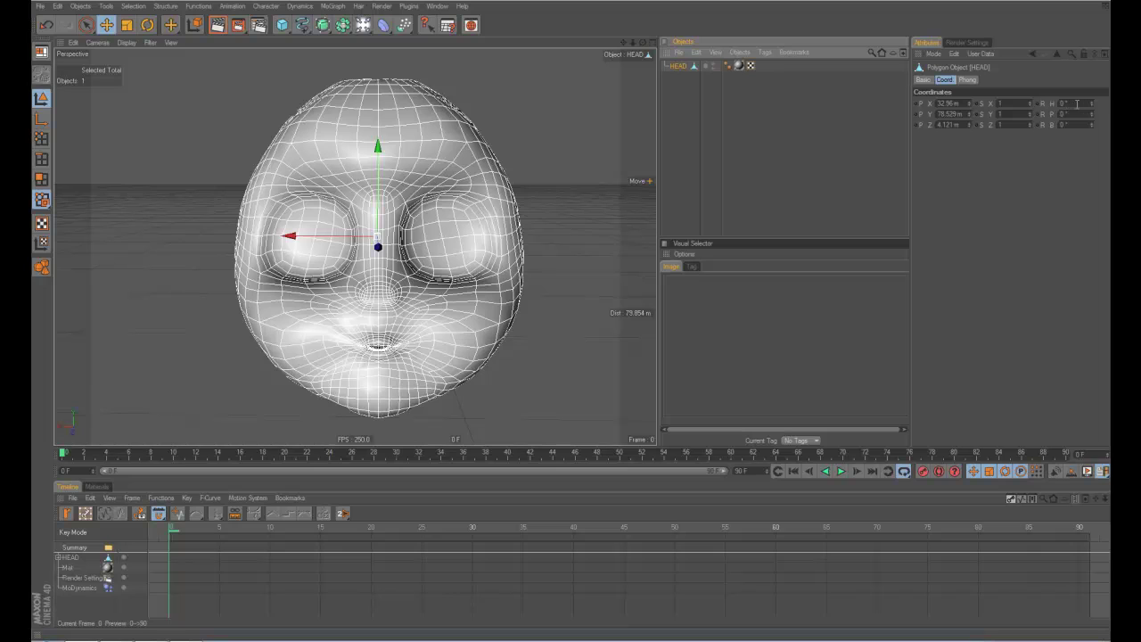
# Set the HEAD object's X, Y and Z position to 0 m and deselect it
pyautogui.hotkey('alt', '0')
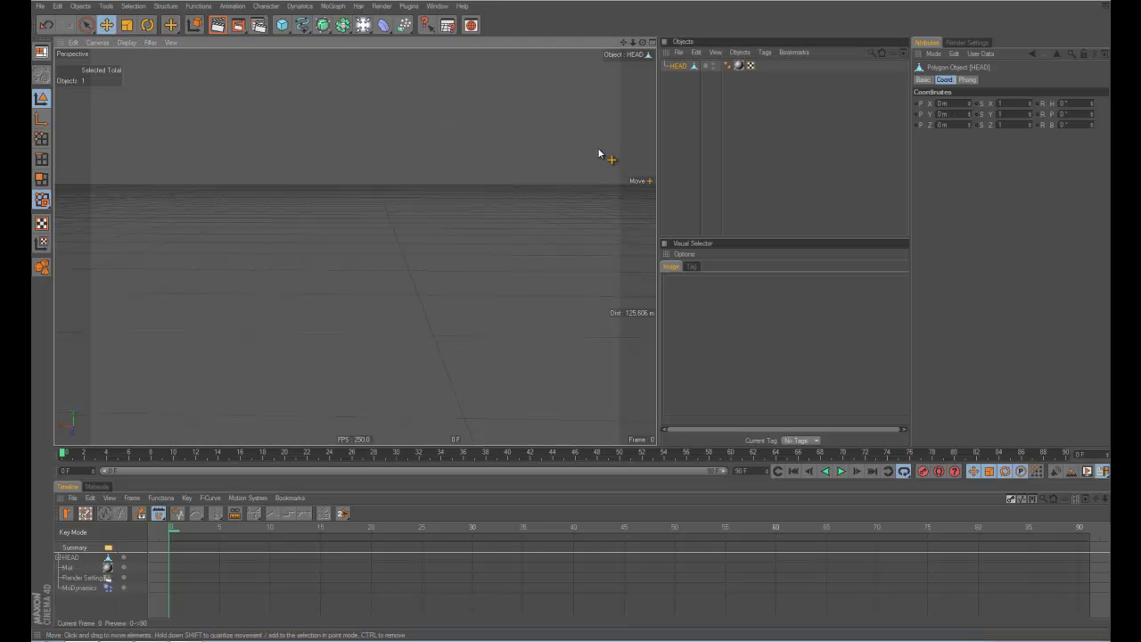
pyautogui.hotkey('ctrl', 'y')
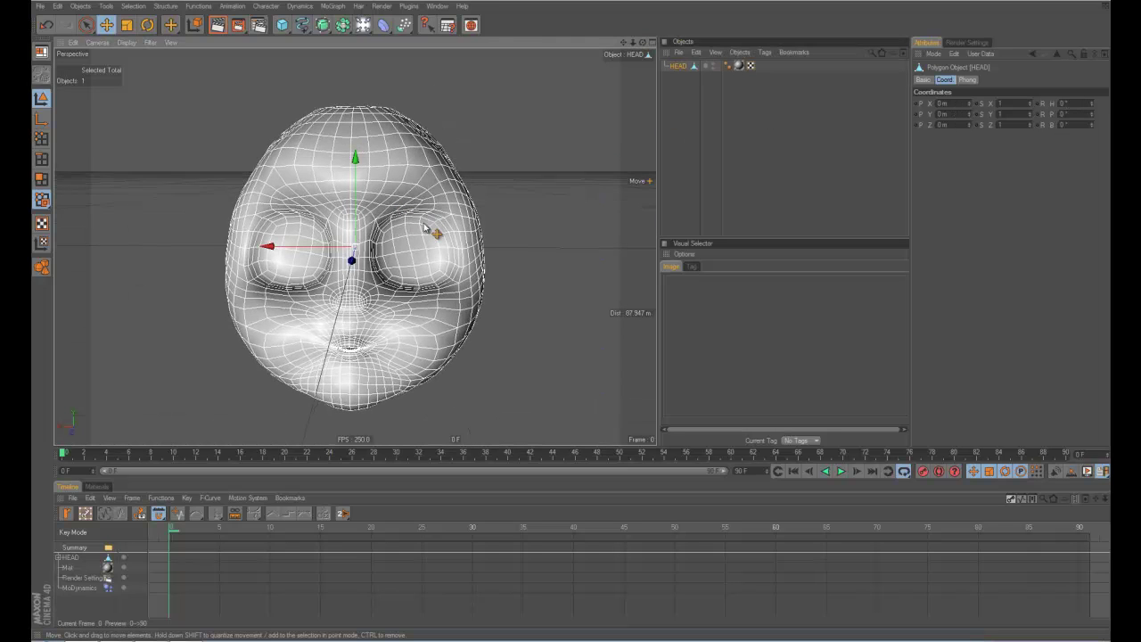
pyautogui.keyDown('alt'); pyautogui.moveTo(489, 188); pyautogui.dragTo(494, 184, button='middle'); pyautogui.keyUp('alt')
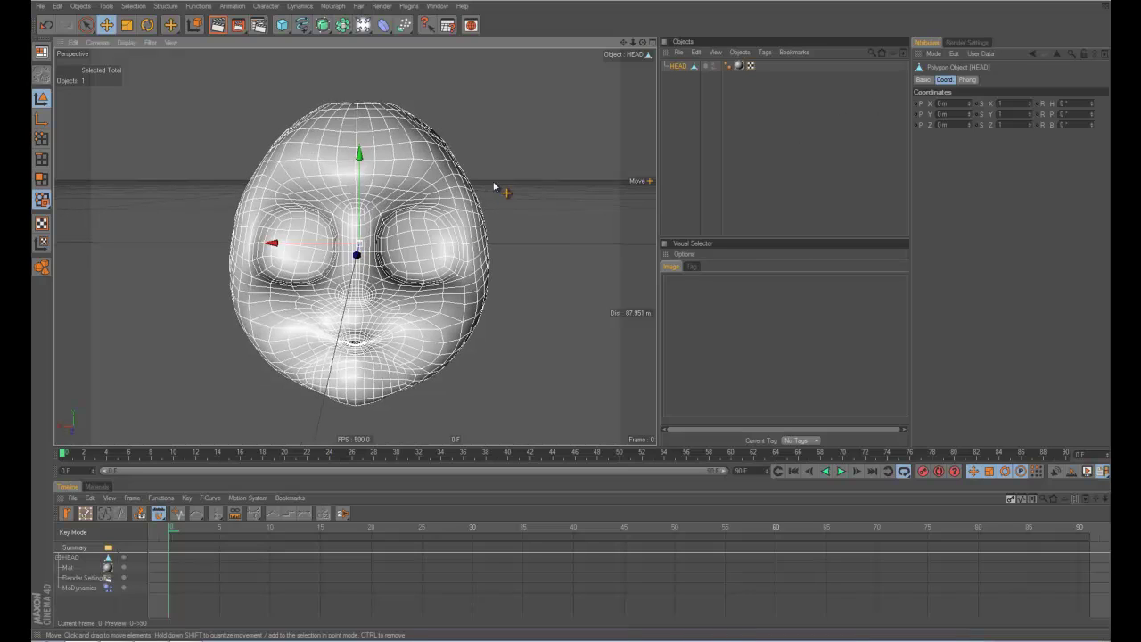
pyautogui.click(1070, 114)
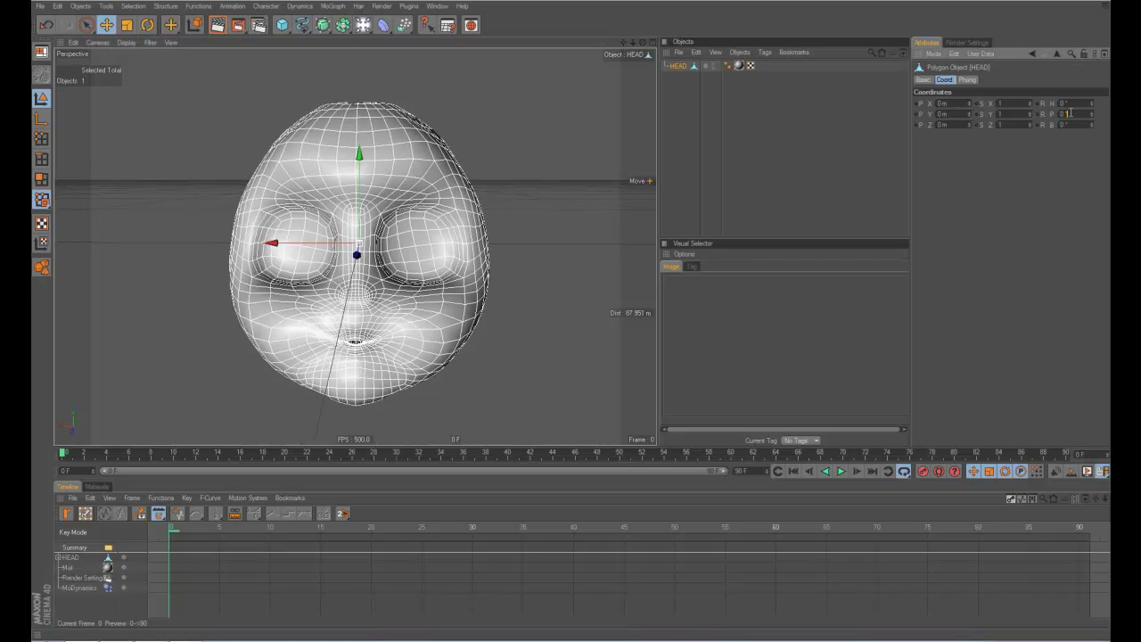
pyautogui.keyDown('alt'); pyautogui.moveTo(407, 234); pyautogui.dragTo(423, 226, button='middle'); pyautogui.keyUp('alt')
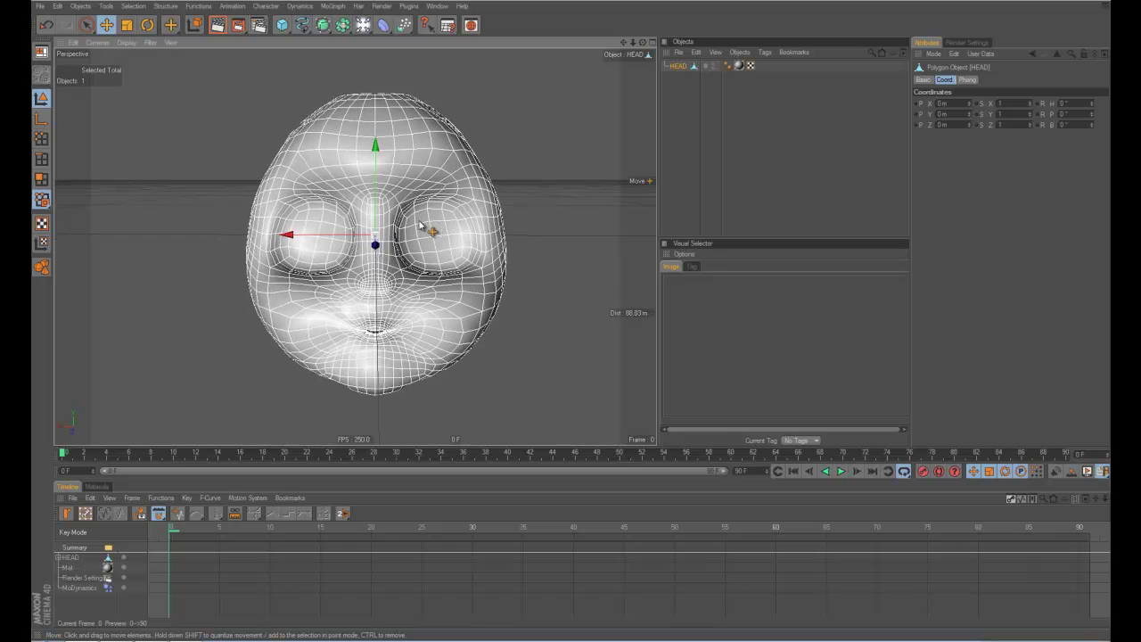
pyautogui.keyDown('alt'); pyautogui.moveTo(423, 226); pyautogui.dragTo(424, 225, button='right'); pyautogui.keyUp('alt')
pyautogui.keyDown('alt'); pyautogui.moveTo(424, 226); pyautogui.dragTo(414, 206); pyautogui.keyUp('alt')
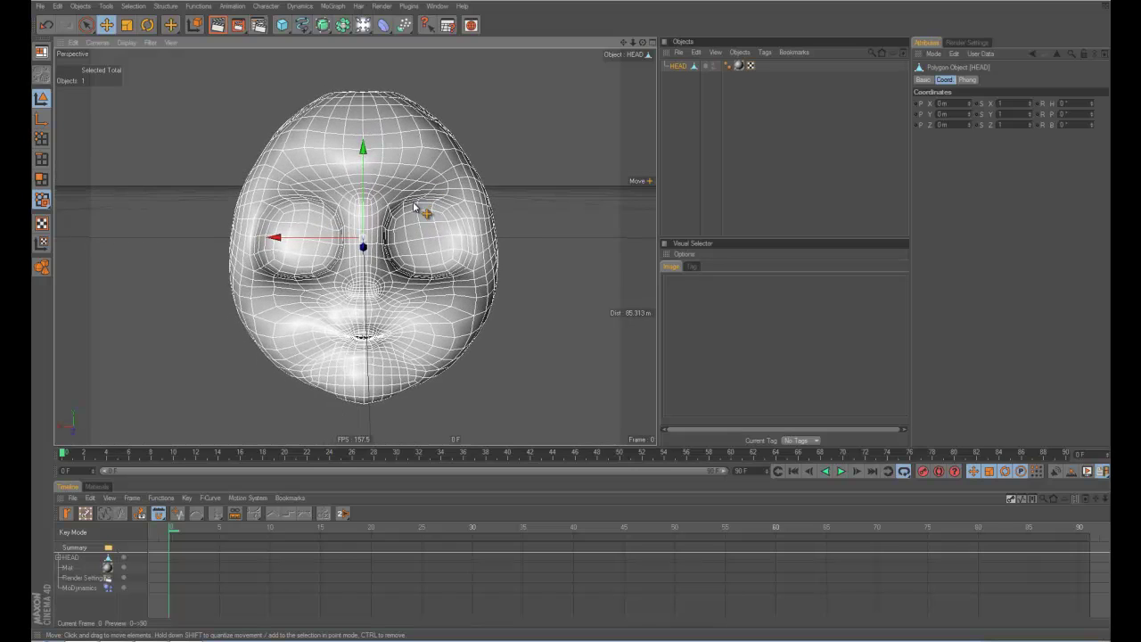
pyautogui.click(520, 175)
pyautogui.keyDown('alt'); pyautogui.moveTo(519, 176); pyautogui.dragTo(468, 193, button='right'); pyautogui.keyUp('alt')
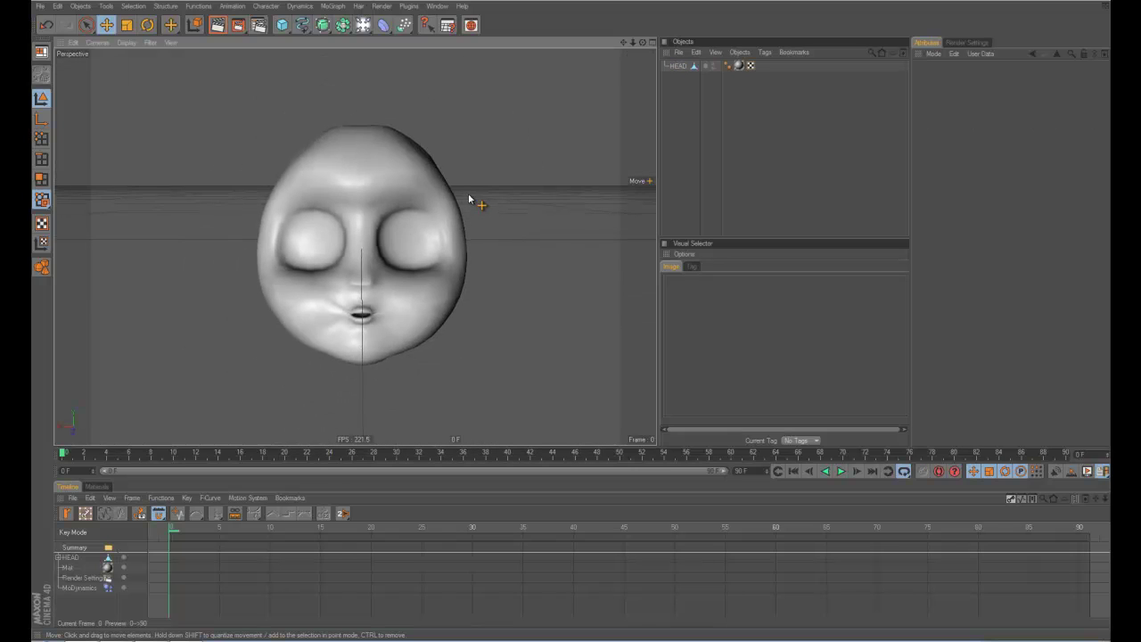
# Export the model as a Wavefront OBJ file named HEAD to the Desktop
pyautogui.click(40, 5)
pyautogui.moveTo(80, 150)
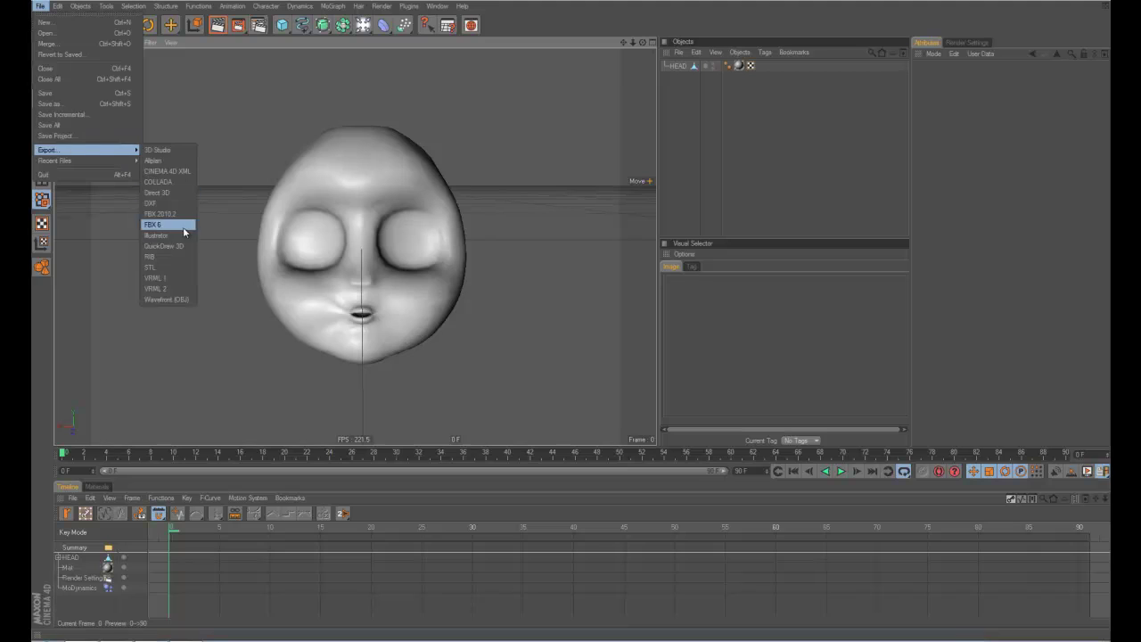
pyautogui.click(166, 298)
pyautogui.click(239, 110)
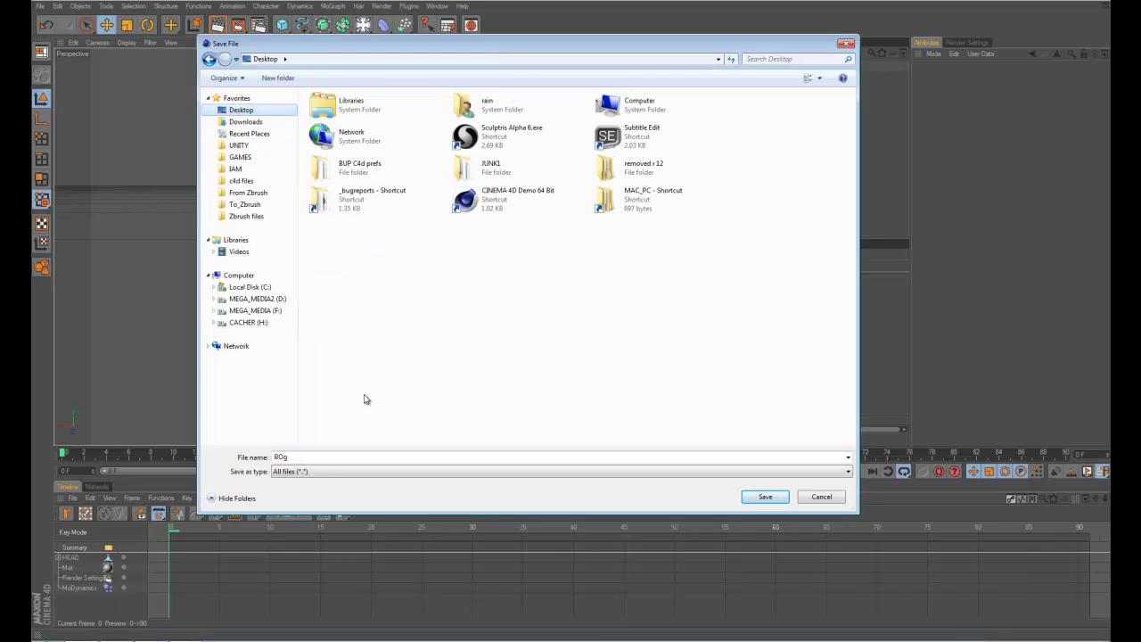
pyautogui.moveTo(306, 459); pyautogui.dragTo(264, 461)
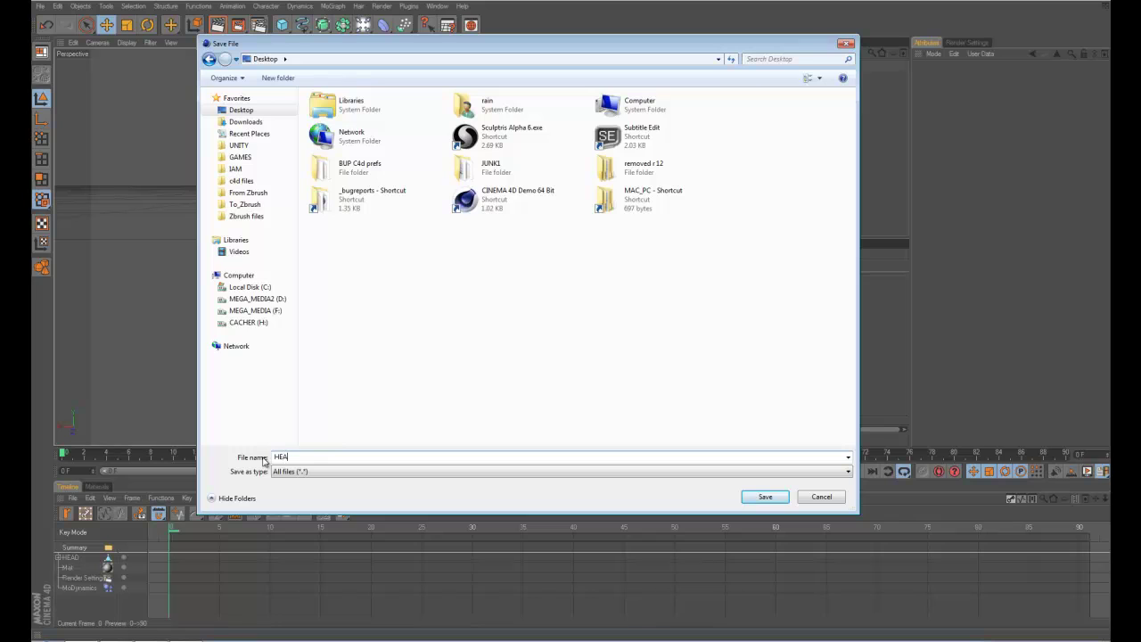
pyautogui.click(748, 499)
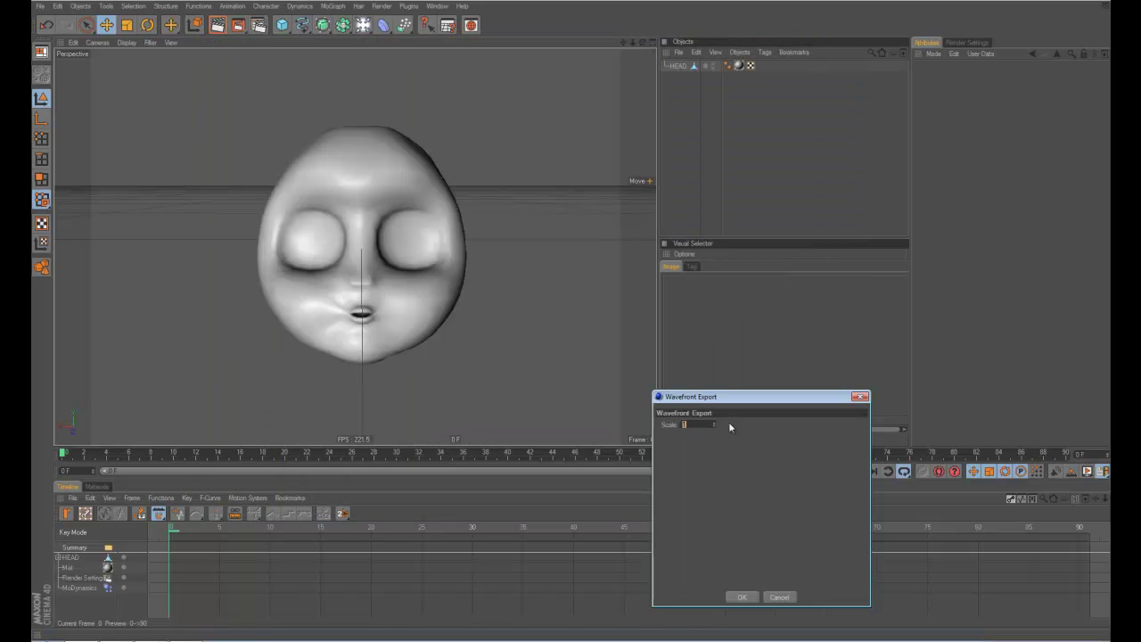
pyautogui.click(741, 596)
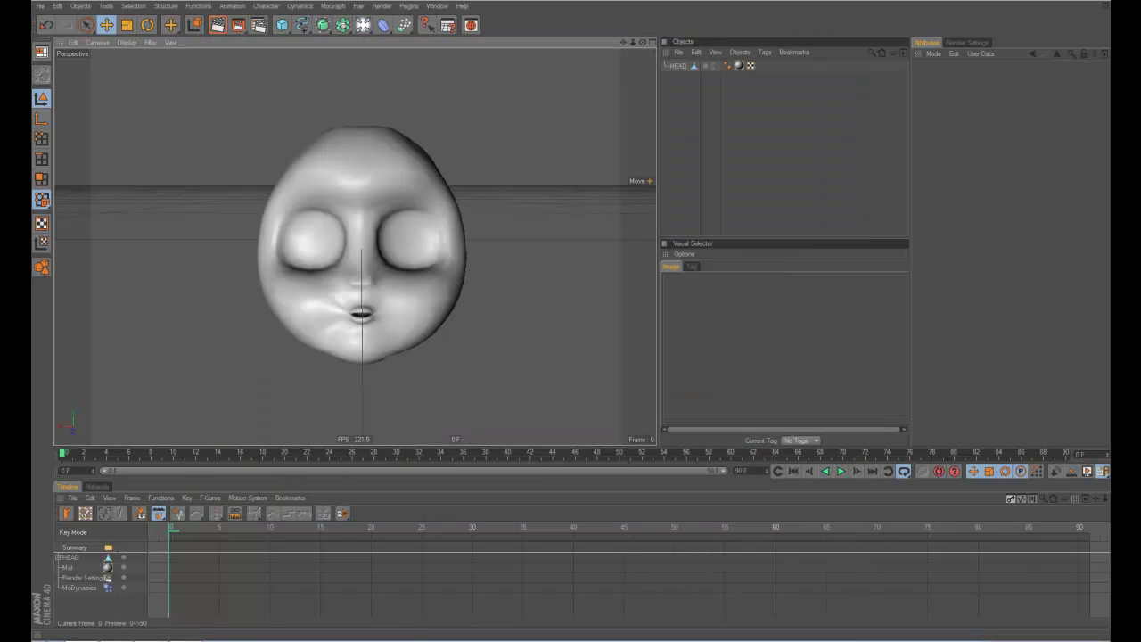
# Switch to ZBrush and import the HEAD OBJ file from the Desktop
pyautogui.hotkey('alt', 'Tab')
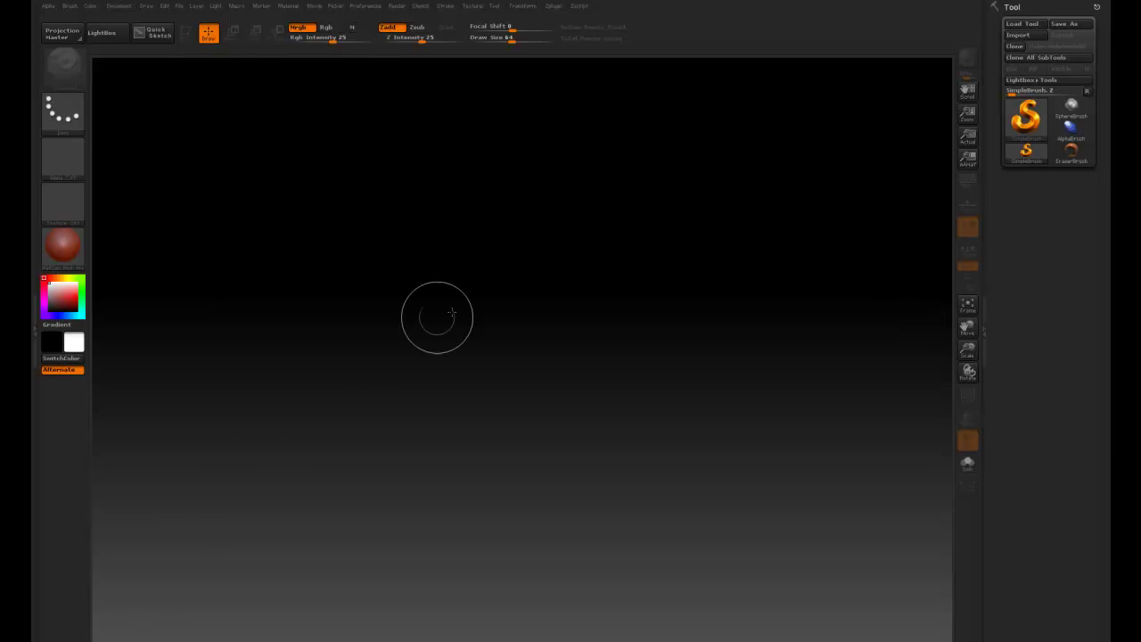
pyautogui.click(1018, 36)
pyautogui.click(140, 86)
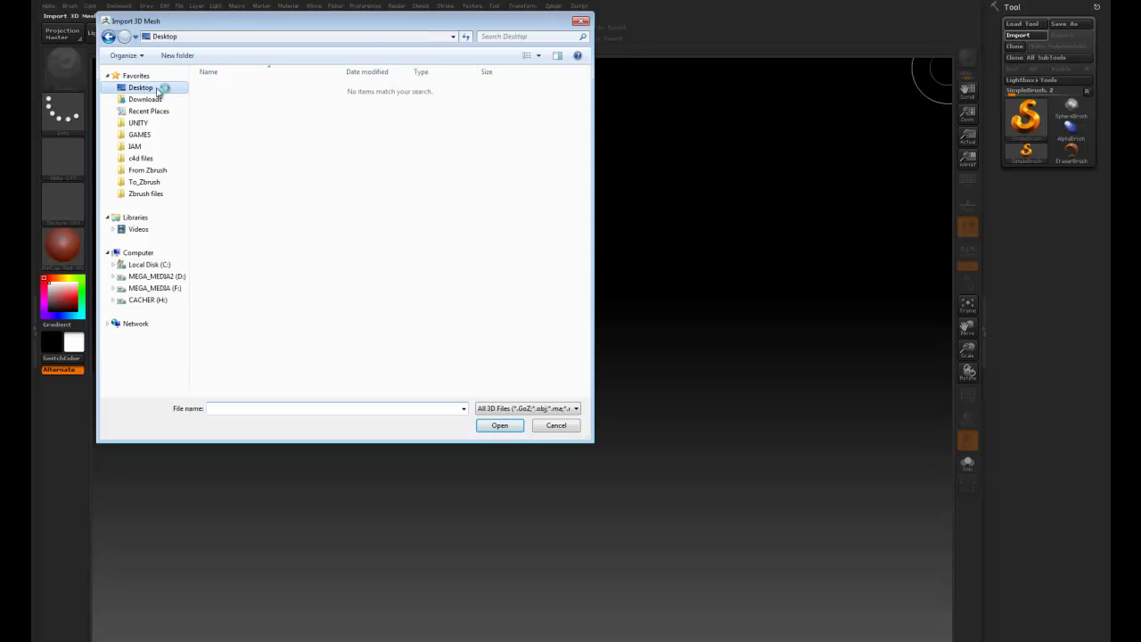
pyautogui.click(238, 205)
pyautogui.click(500, 425)
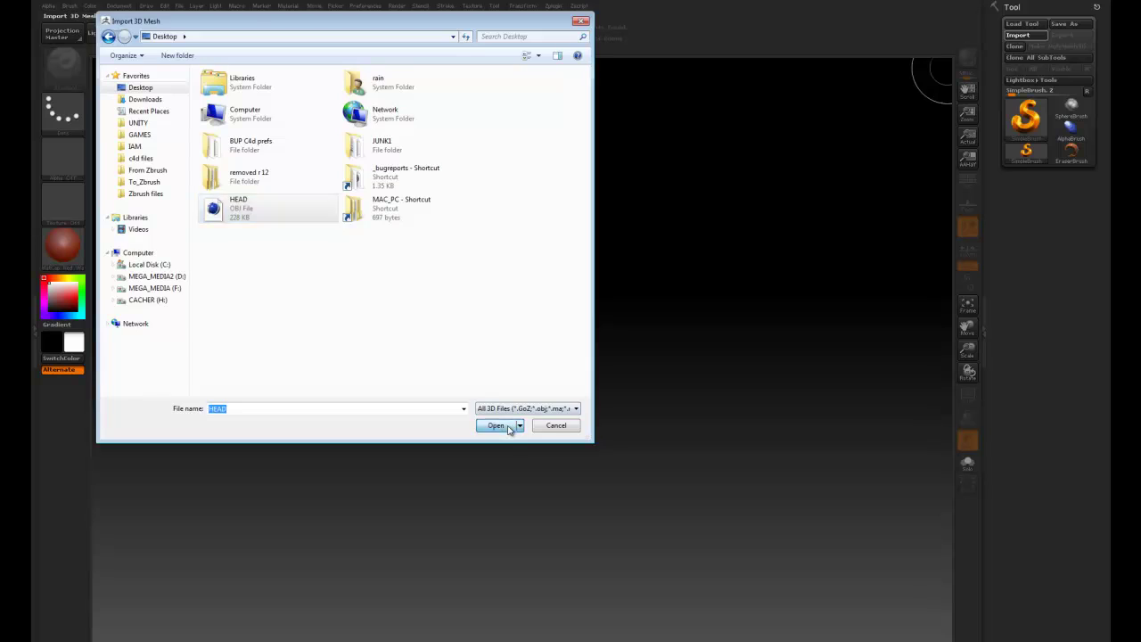
# Draw the imported head on the canvas and enter Edit mode with the face toward the viewer
pyautogui.moveTo(519, 329); pyautogui.dragTo(562, 534)
pyautogui.press('t')
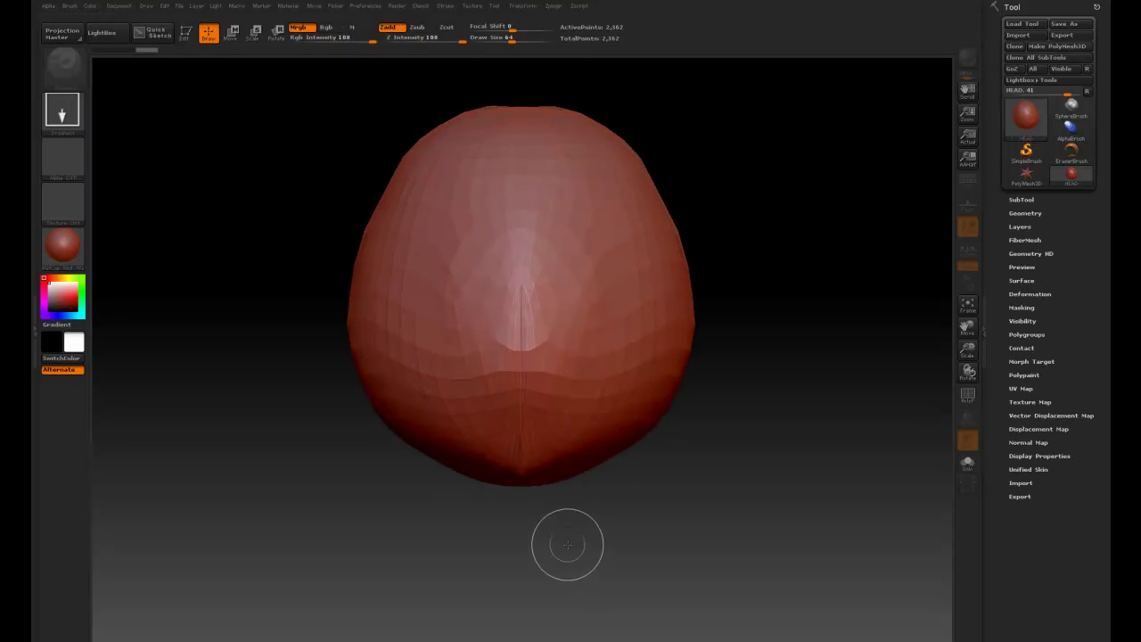
pyautogui.moveTo(714, 524); pyautogui.dragTo(665, 555)
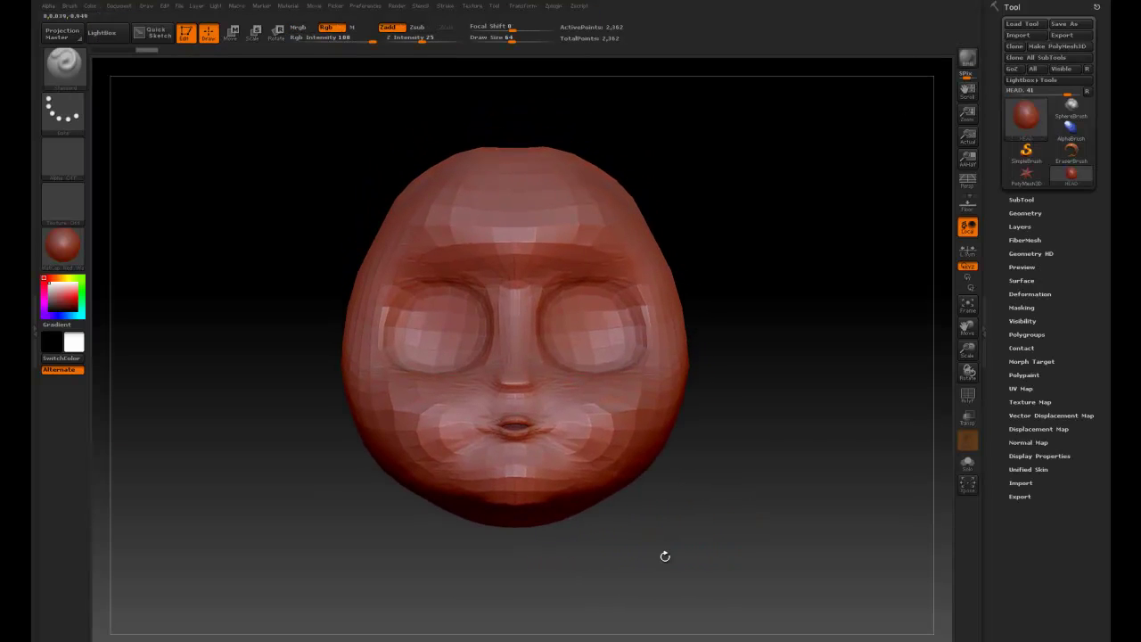
pyautogui.moveTo(712, 491); pyautogui.dragTo(713, 502)
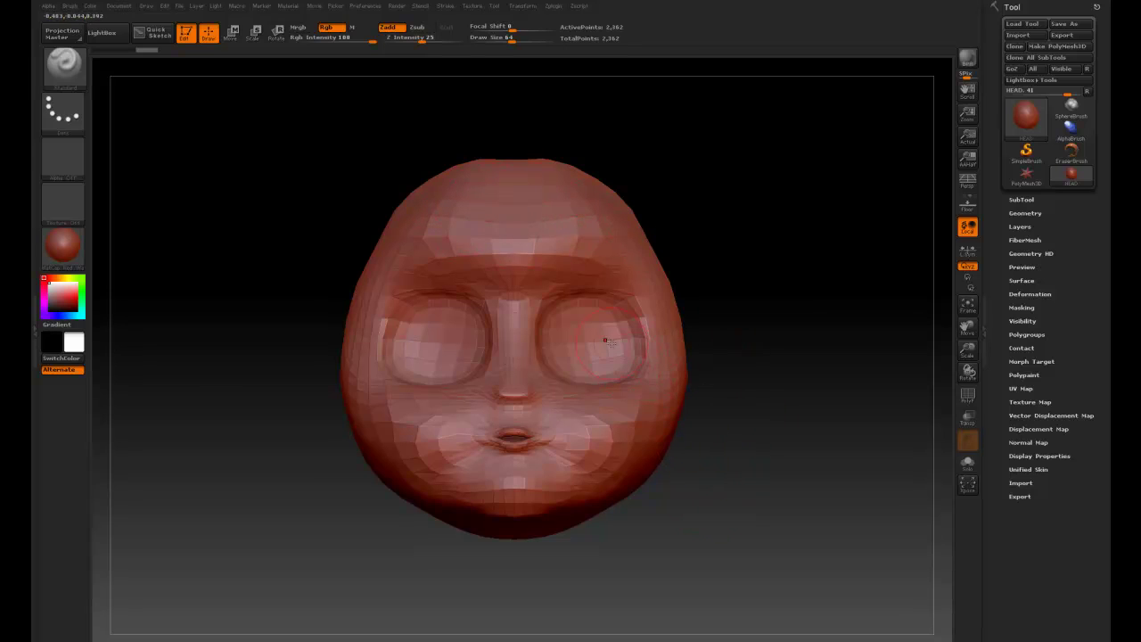
# Review the head's Geometry subdivision options and expose its Layers settings
pyautogui.click(1025, 214)
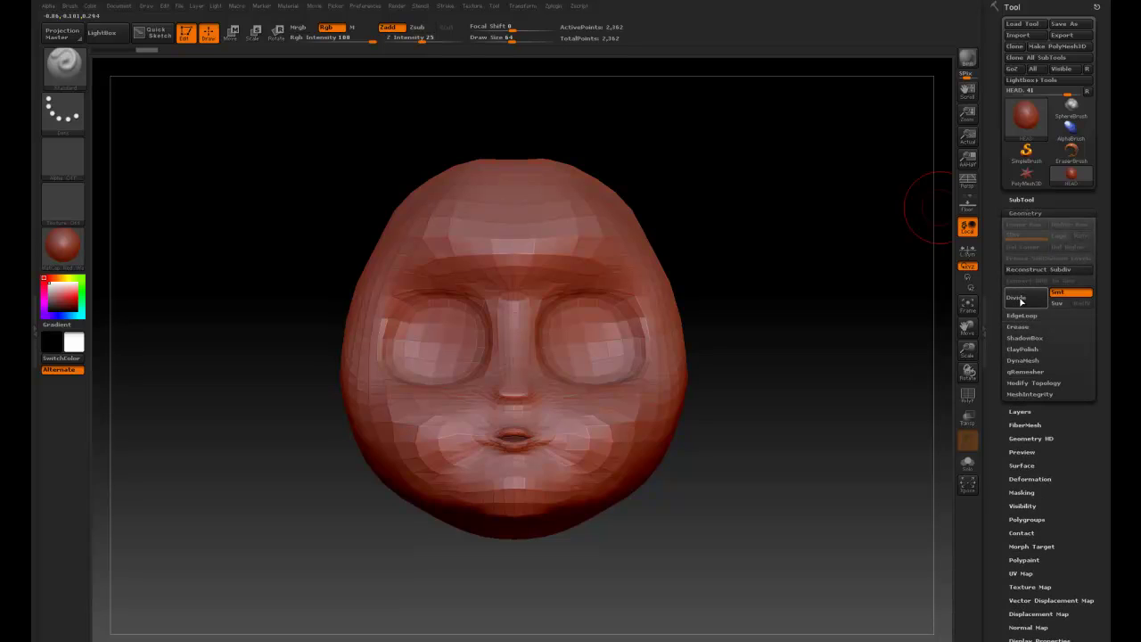
pyautogui.click(1024, 213)
pyautogui.moveTo(757, 285); pyautogui.dragTo(790, 263)
pyautogui.click(1020, 227)
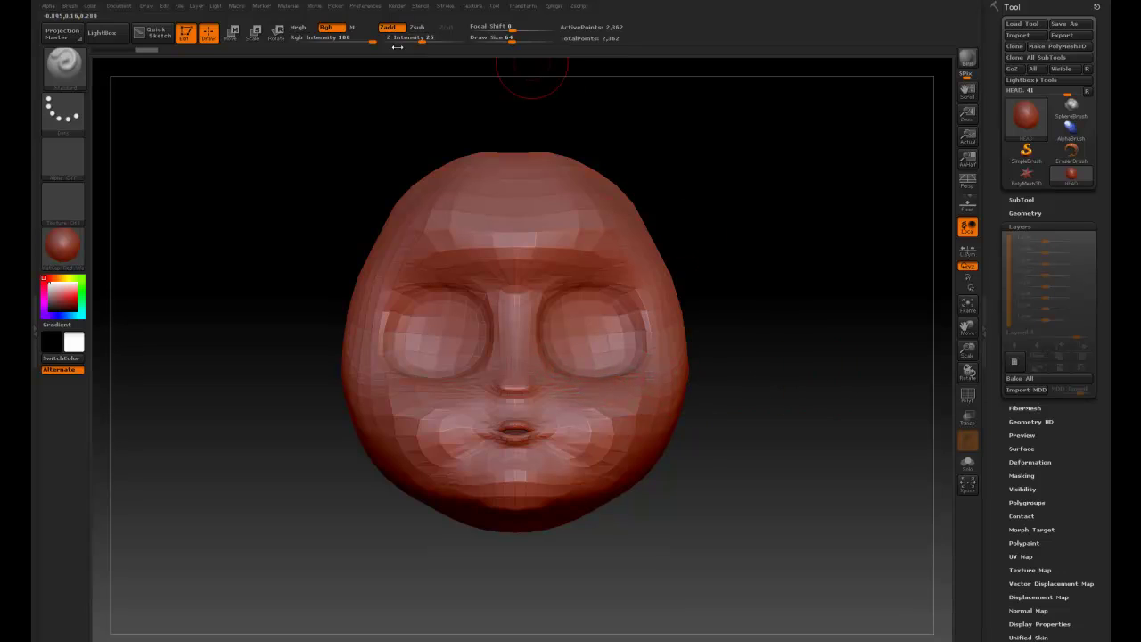
# Set the draw size to 44 and paint a softened mask over the lower part of the nose
pyautogui.press('space')
pyautogui.moveTo(713, 179); pyautogui.dragTo(700, 179)
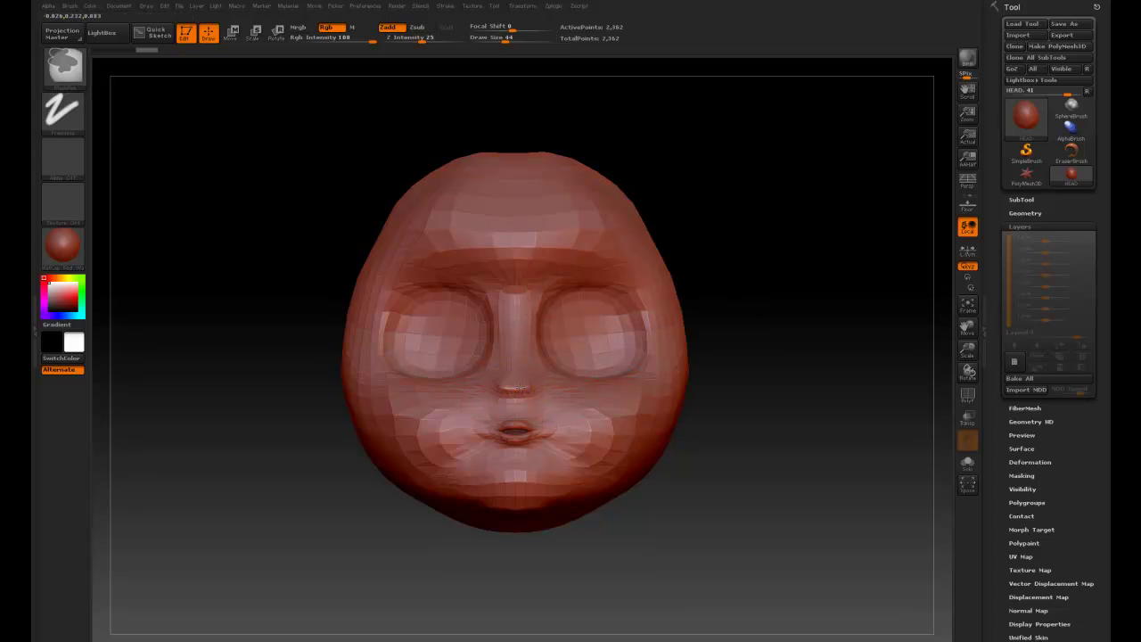
pyautogui.moveTo(519, 387)
pyautogui.keyDown('ctrl'); pyautogui.mouseDown()
pyautogui.moveTo(516, 331)
pyautogui.moveTo(505, 386)
pyautogui.mouseUp(); pyautogui.keyUp('ctrl')
pyautogui.moveTo(501, 477)
pyautogui.keyDown('ctrl'); pyautogui.mouseDown()
pyautogui.moveTo(534, 482)
pyautogui.moveTo(519, 496)
pyautogui.moveTo(458, 488)
pyautogui.moveTo(481, 481)
pyautogui.mouseUp(); pyautogui.keyUp('ctrl')
pyautogui.keyDown('ctrl'); pyautogui.click(517, 382); pyautogui.keyUp('ctrl')
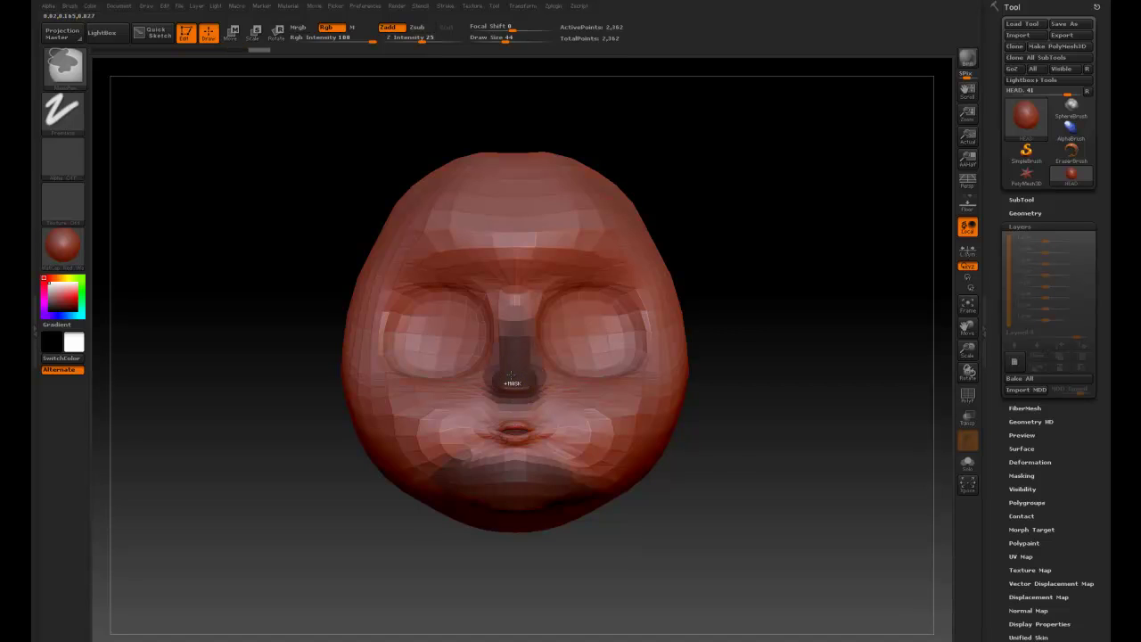
pyautogui.press('b')
pyautogui.press('s')
pyautogui.press('t')
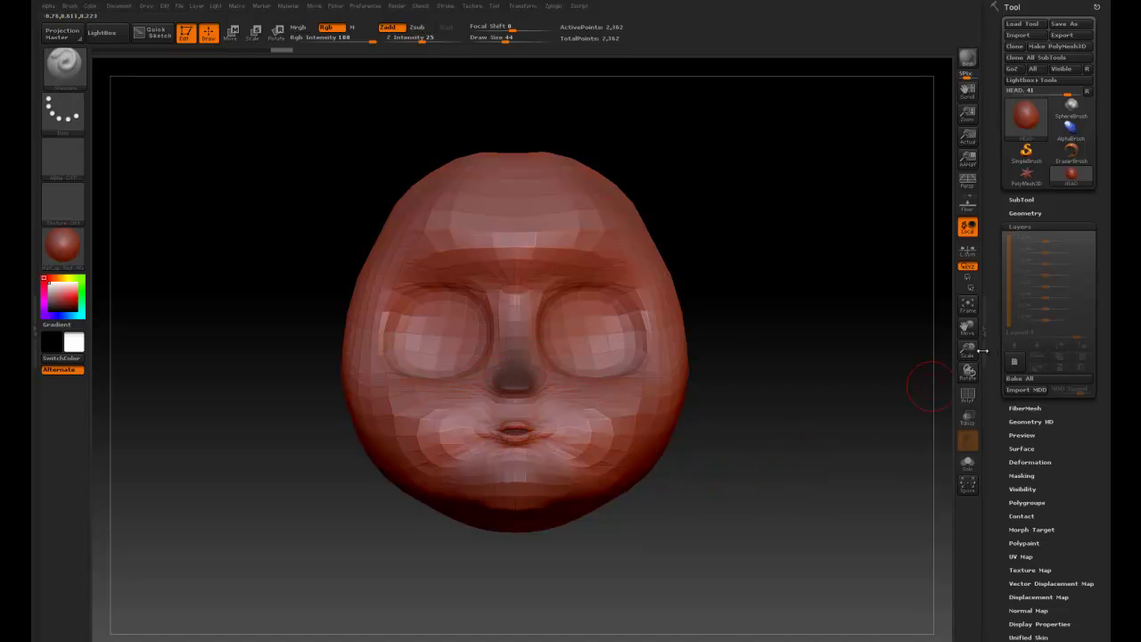
# Add a new layer to the head and choose the Move Topological brush
pyautogui.moveTo(980, 350); pyautogui.dragTo(980, 339)
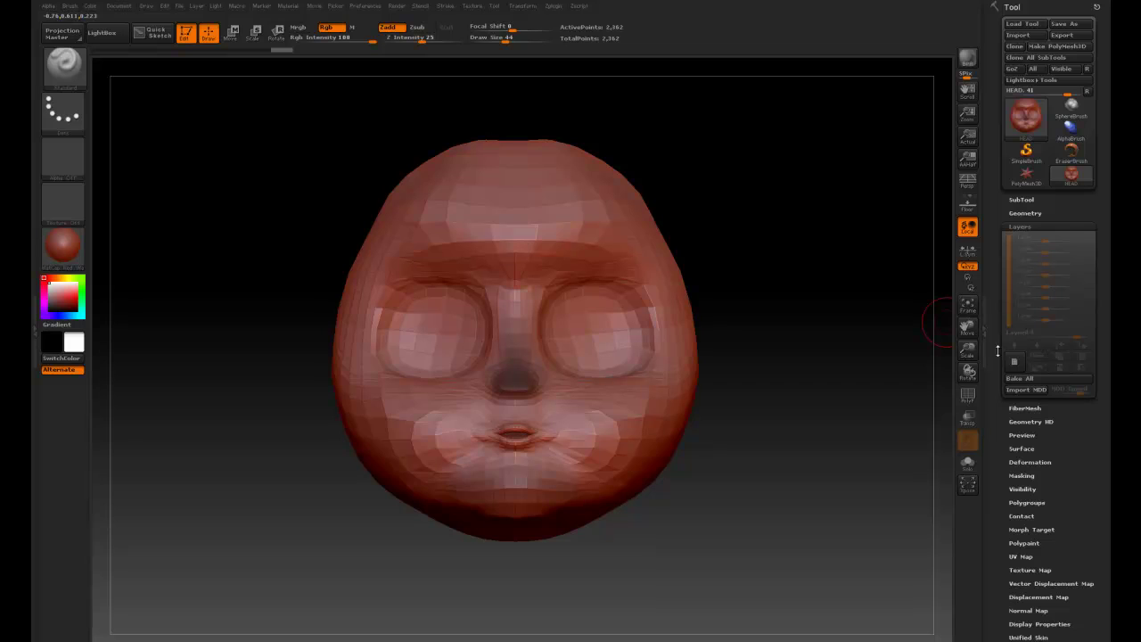
pyautogui.click(1013, 361)
pyautogui.press('b')
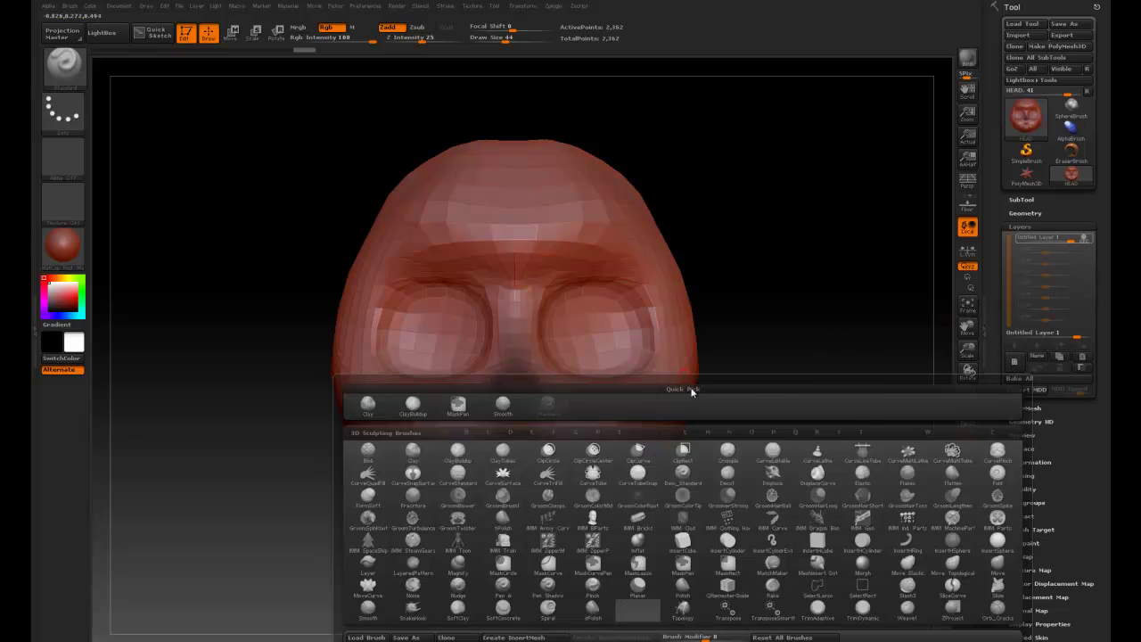
pyautogui.press('i')
pyautogui.press('n')
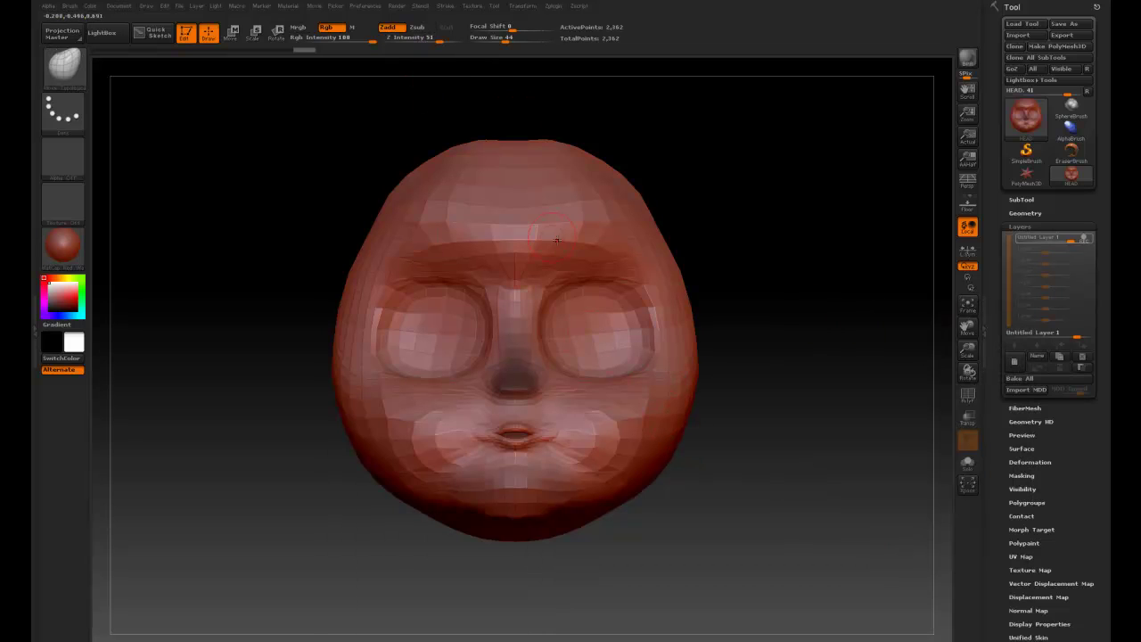
# Pull the brows down over the eyes and push the cheeks up beneath them, raising the center of the brow
pyautogui.press('space')
pyautogui.moveTo(578, 244)
pyautogui.mouseDown()
pyautogui.moveTo(605, 246)
pyautogui.moveTo(610, 275)
pyautogui.moveTo(595, 297)
pyautogui.mouseUp()
pyautogui.press('space')
pyautogui.hotkey('ctrl', 'z')
pyautogui.moveTo(595, 239)
pyautogui.mouseDown()
pyautogui.moveTo(592, 276)
pyautogui.moveTo(584, 267)
pyautogui.mouseUp()
pyautogui.moveTo(588, 399); pyautogui.dragTo(601, 346)
pyautogui.moveTo(597, 265); pyautogui.dragTo(574, 267)
# Reduce the draw size to 61 and reshape the mouth into a wider, flatter line
pyautogui.press('space')
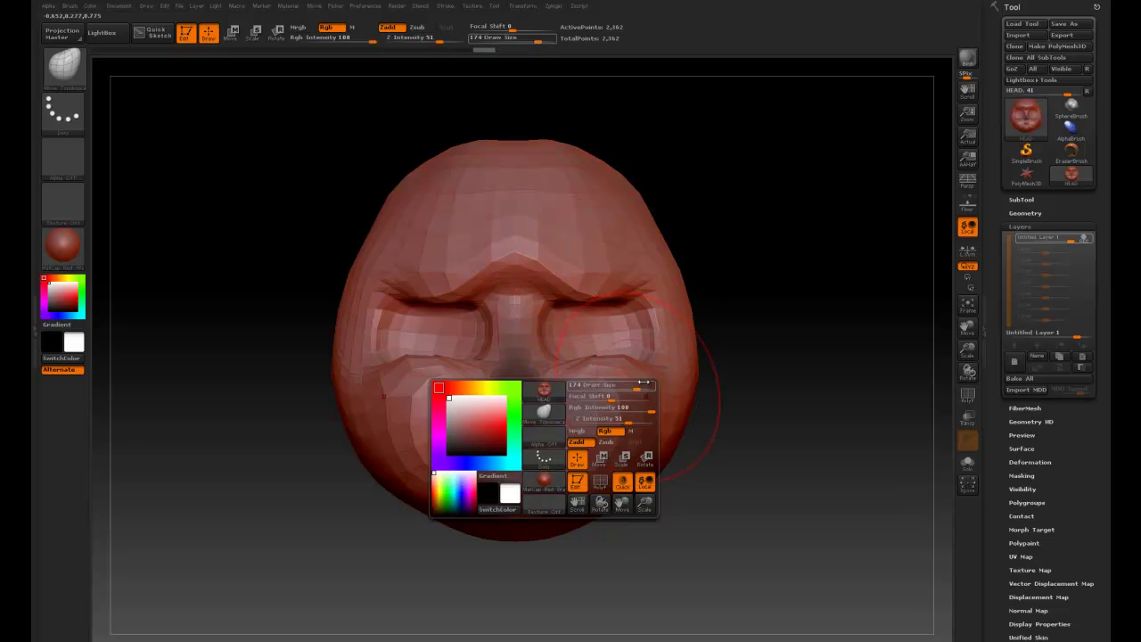
pyautogui.moveTo(629, 388); pyautogui.dragTo(615, 389)
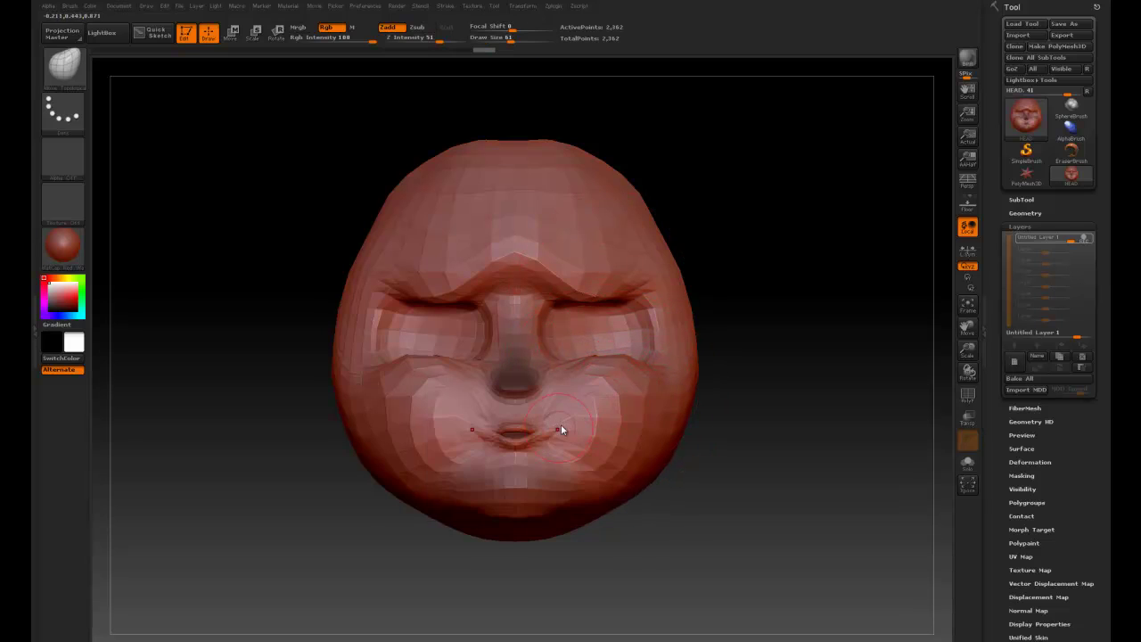
pyautogui.press('space')
pyautogui.moveTo(561, 429)
pyautogui.mouseDown()
pyautogui.moveTo(572, 429)
pyautogui.moveTo(490, 423)
pyautogui.mouseUp()
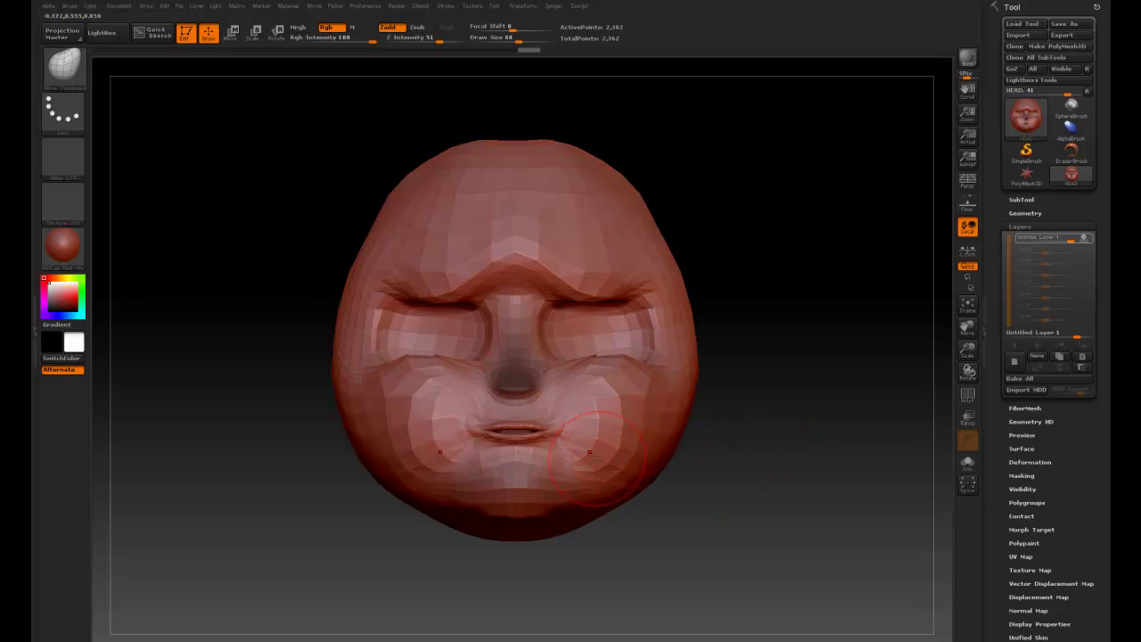
# Rename the sculpted expression layer as Morph1
pyautogui.click(1036, 357)
pyautogui.write('Morp')
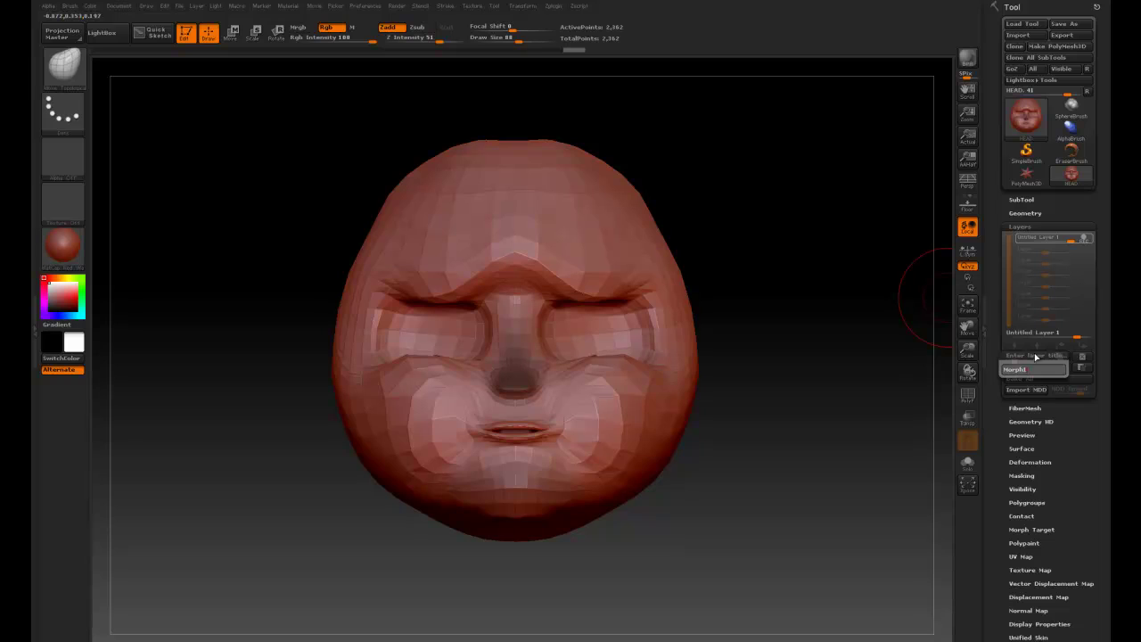
pyautogui.write('h1')
pyautogui.press('Return')
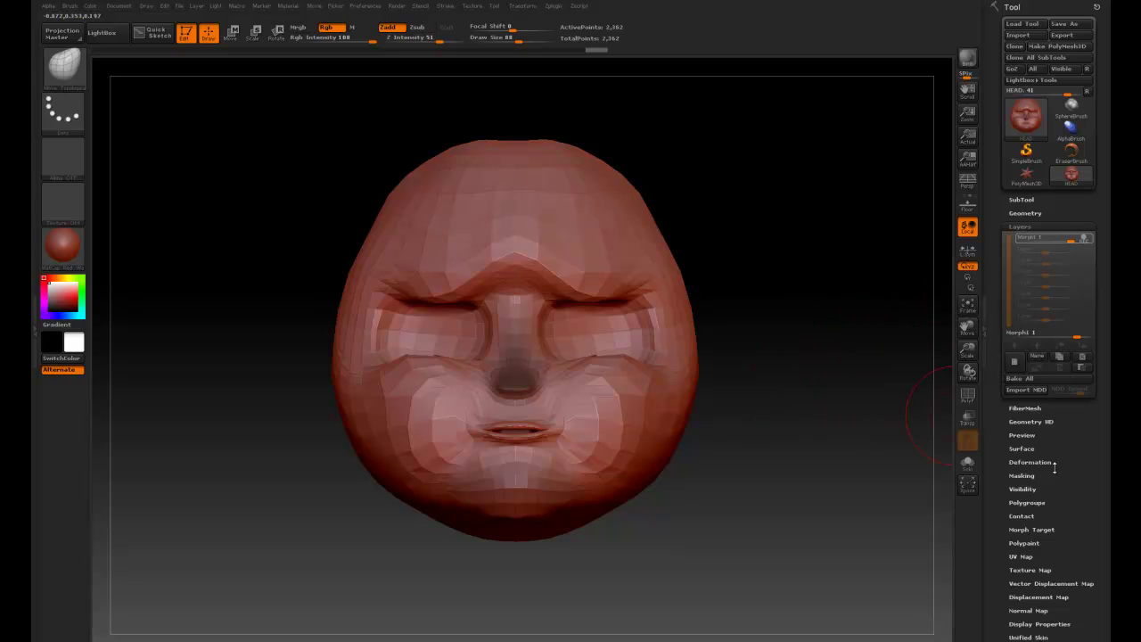
# Export the sculpted head mesh to the desktop in OBJ format as HEAD_1
pyautogui.scroll(-5, 1072, 369)
pyautogui.click(1021, 340)
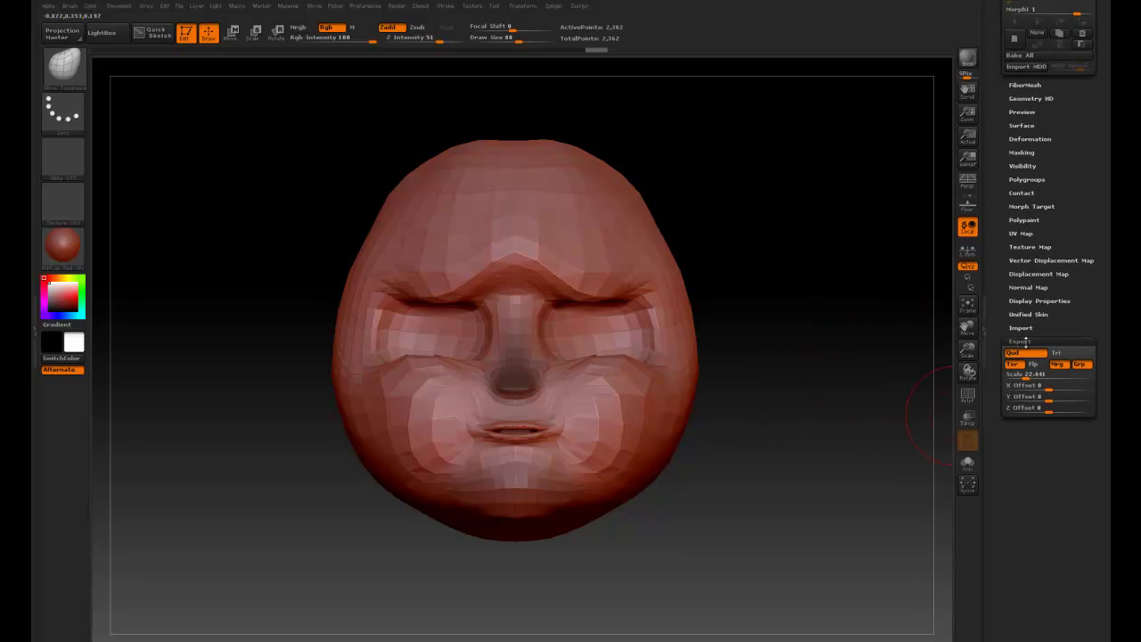
pyautogui.scroll(5, 1085, 392)
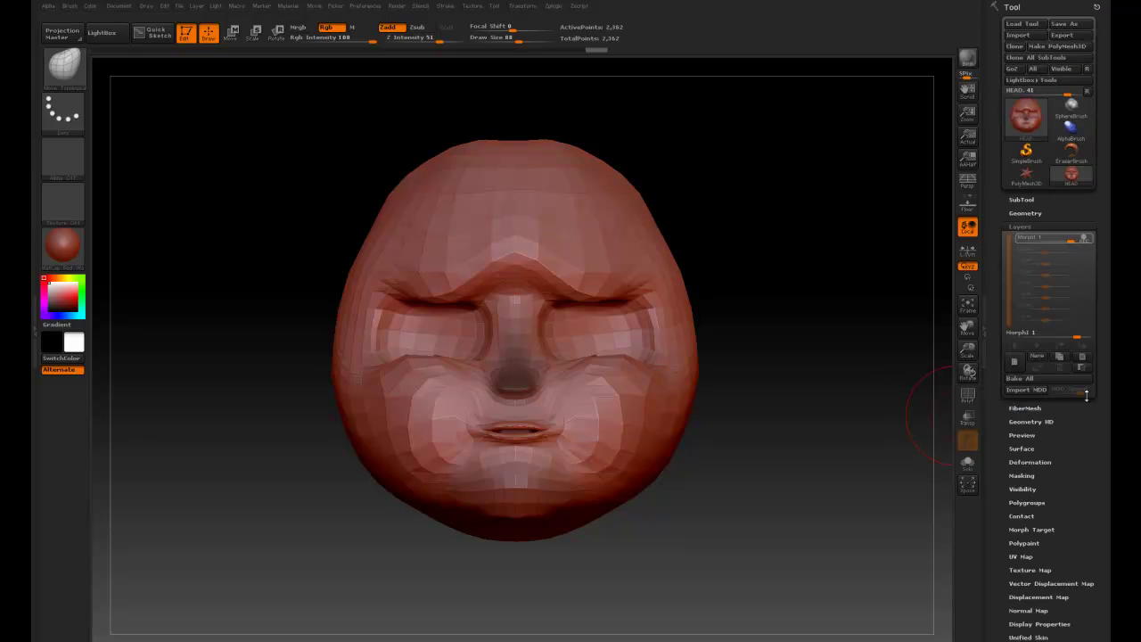
pyautogui.click(1060, 35)
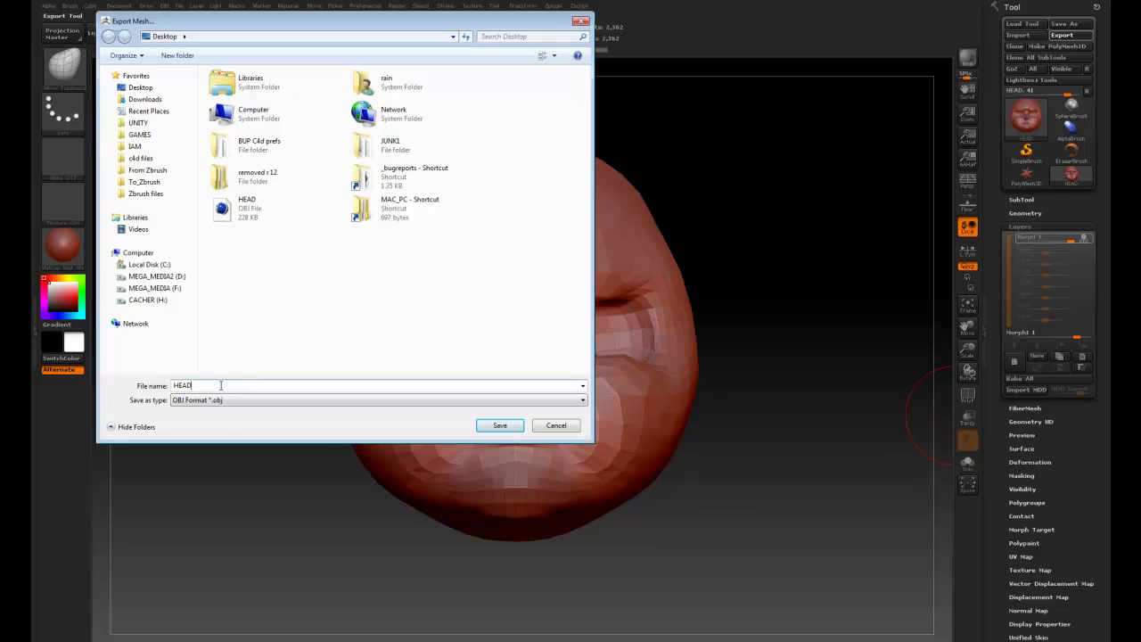
pyautogui.press('Return')
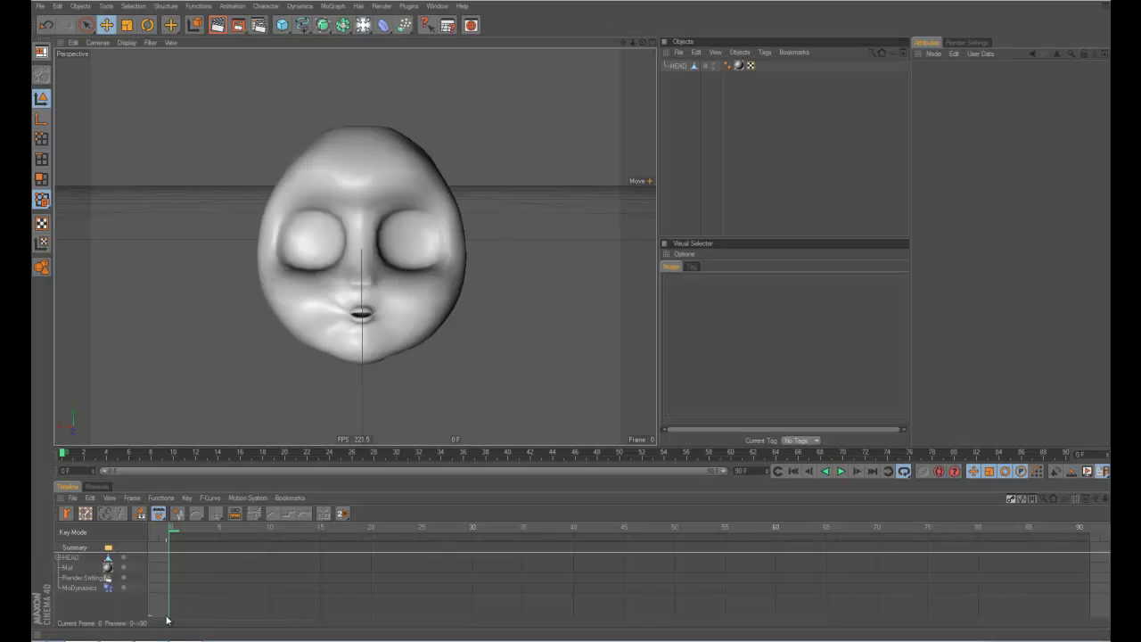
# Switch to Cinema 4D and merge the HEAD_1 OBJ file into the scene with the default Wavefront import settings
pyautogui.click(678, 51)
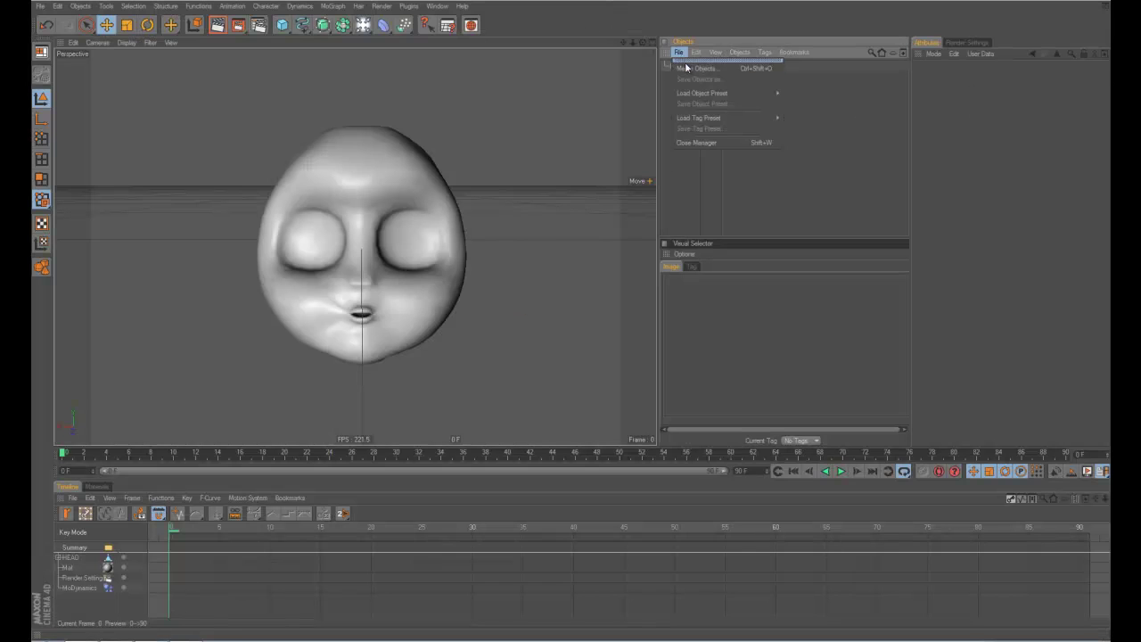
pyautogui.click(704, 68)
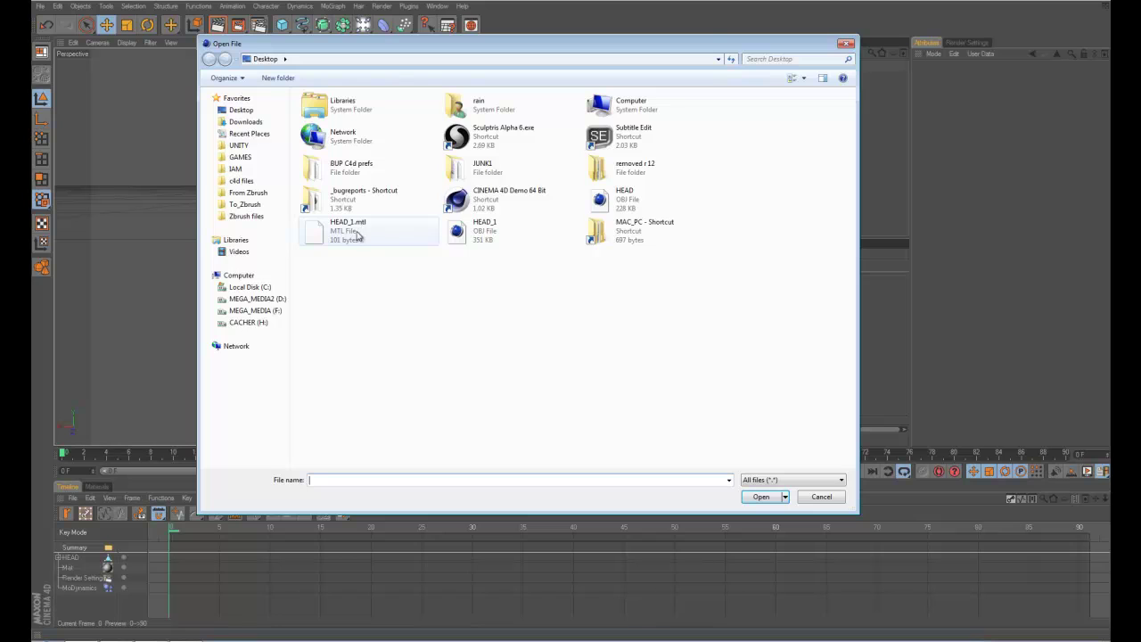
pyautogui.click(459, 233)
pyautogui.click(760, 496)
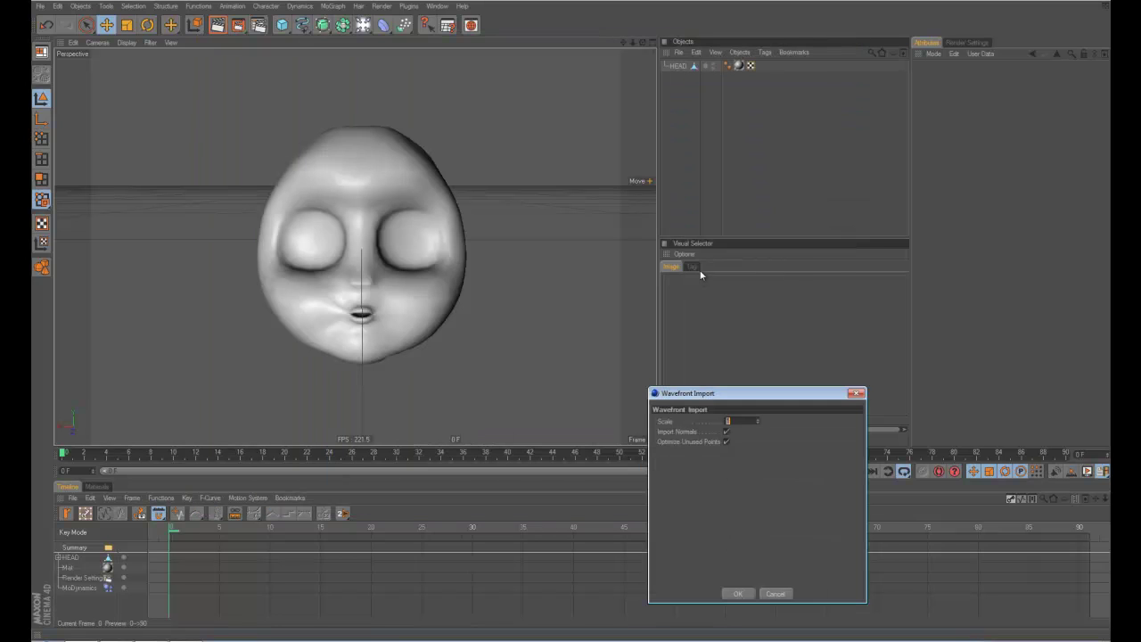
pyautogui.click(739, 593)
pyautogui.scroll(-1, 531, 343)
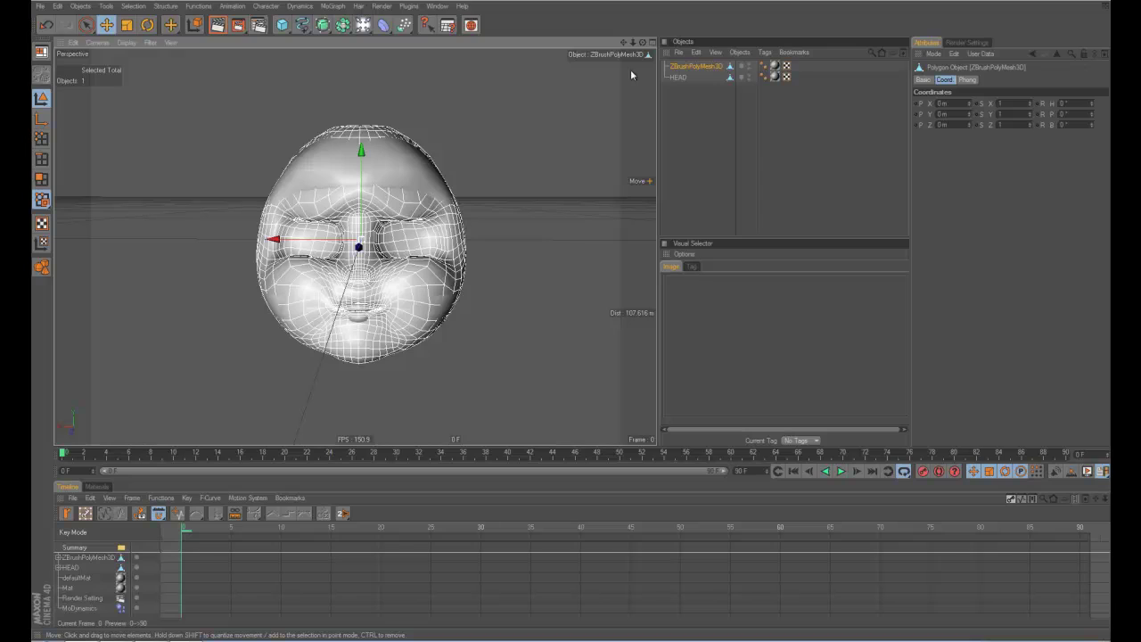
# Rename the imported ZBrush mesh as Headmorph
pyautogui.doubleClick(695, 66)
pyautogui.write('Head pym')
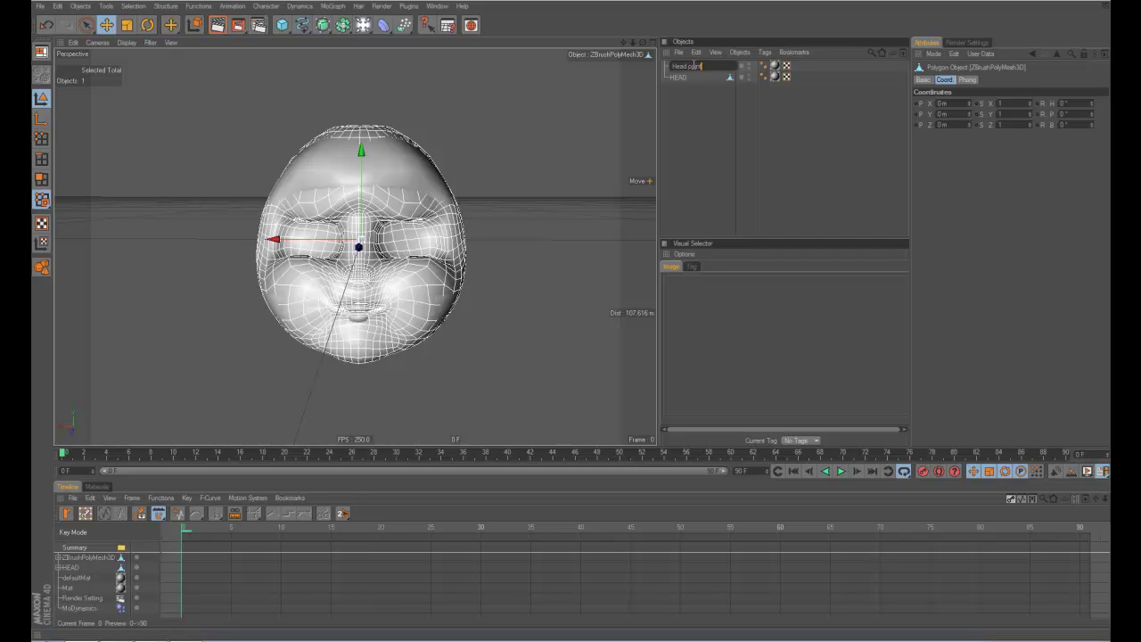
pyautogui.press('Return')
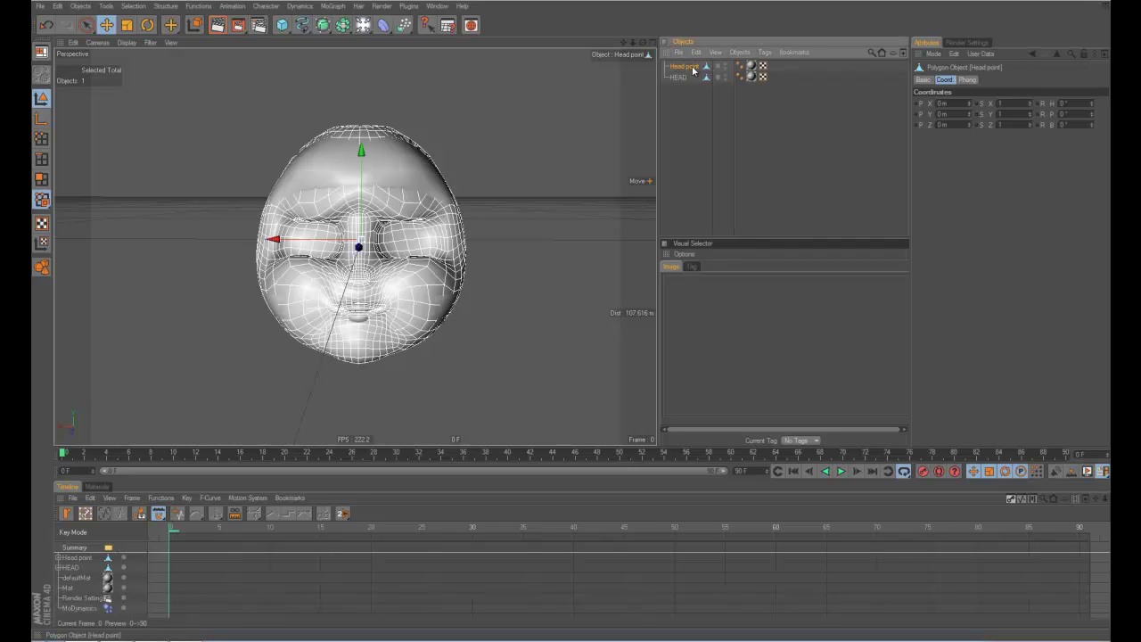
pyautogui.doubleClick(693, 67)
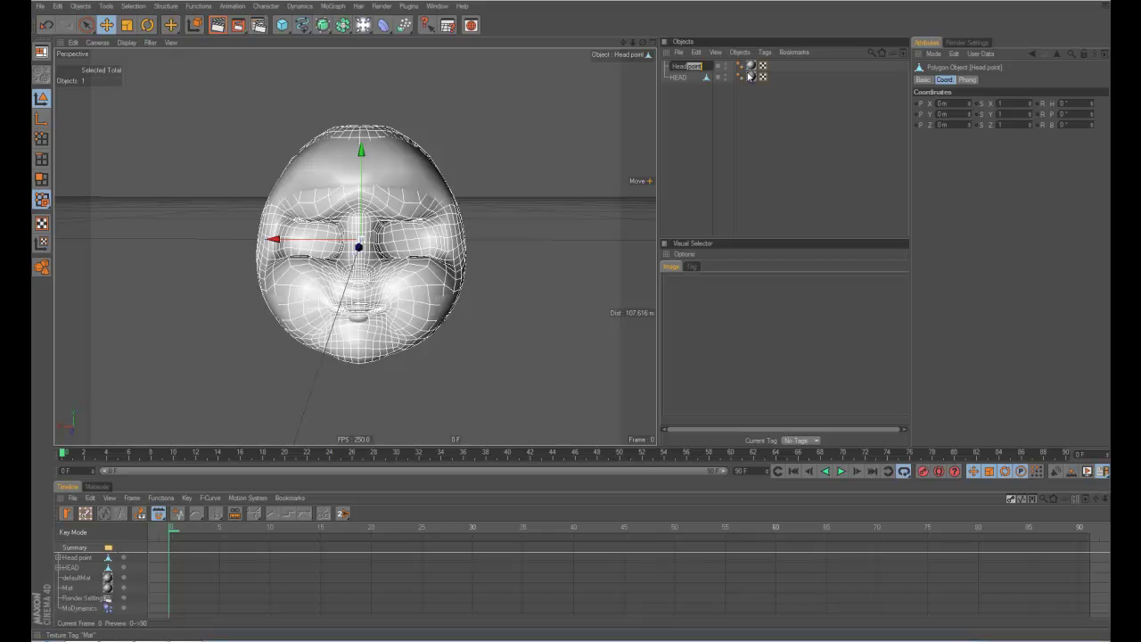
pyautogui.press('Return')
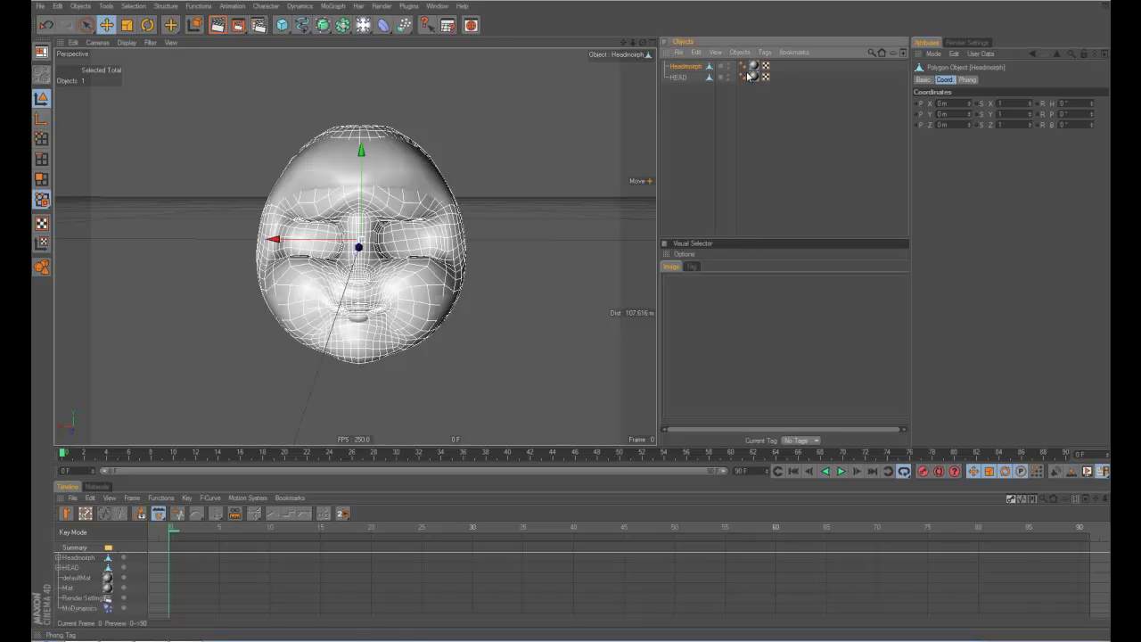
pyautogui.scroll(2, 513, 191)
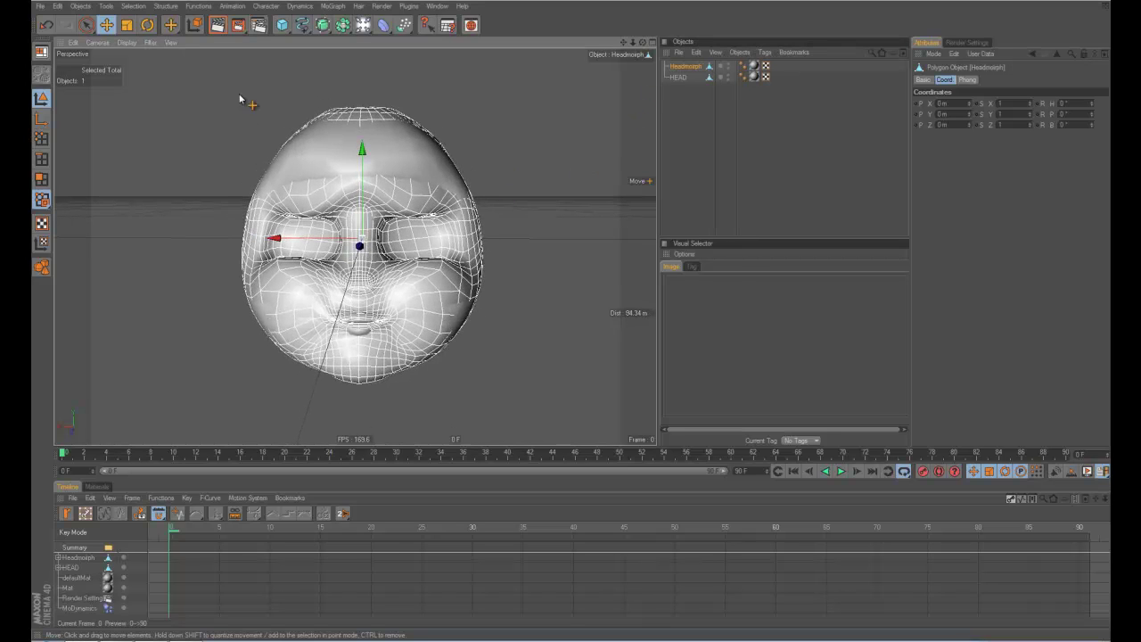
pyautogui.click(166, 7)
pyautogui.moveTo(172, 34)
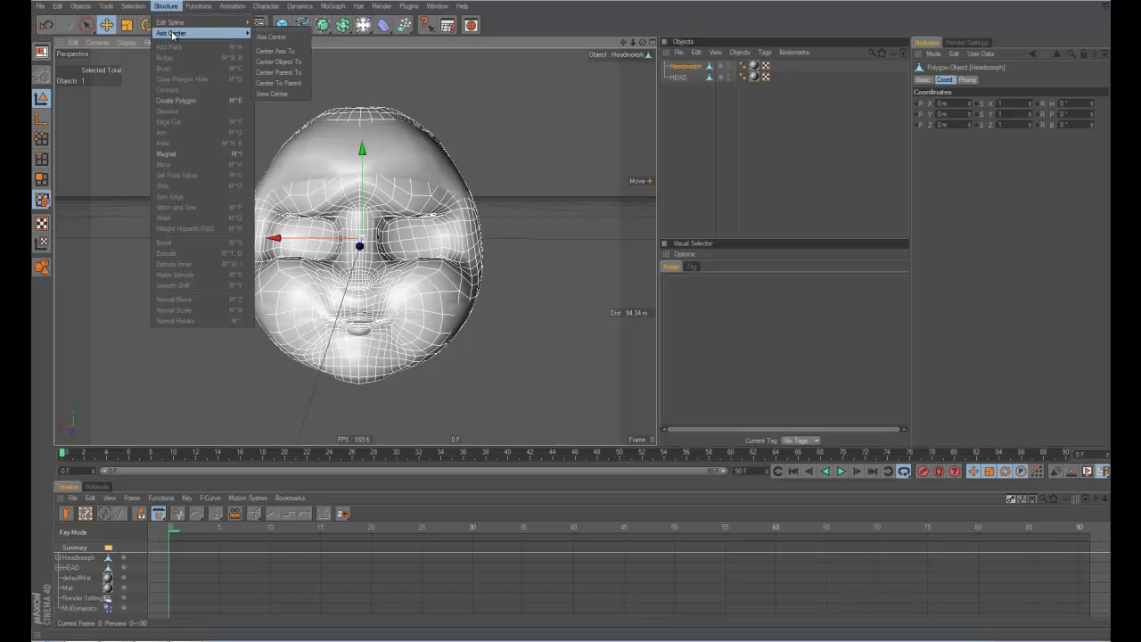
pyautogui.click(271, 37)
pyautogui.moveTo(288, 6); pyautogui.dragTo(288, 31)
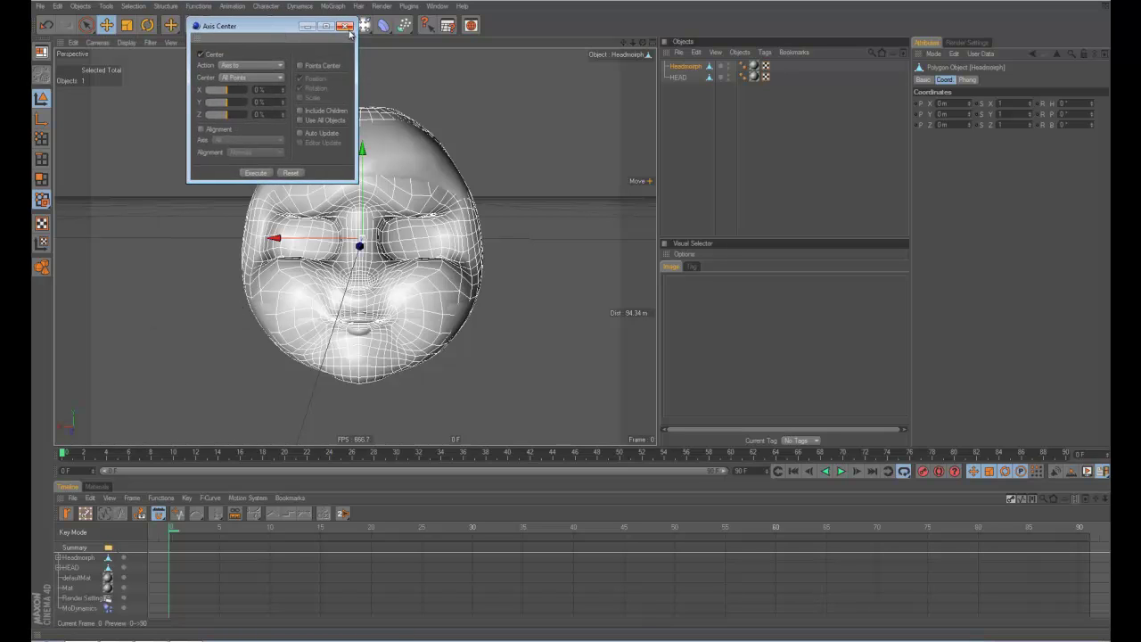
pyautogui.click(350, 28)
# Hide Headmorph in both the editor and the render, leaving the original HEAD on view
pyautogui.keyDown('alt'); pyautogui.click(728, 68); pyautogui.keyUp('alt')
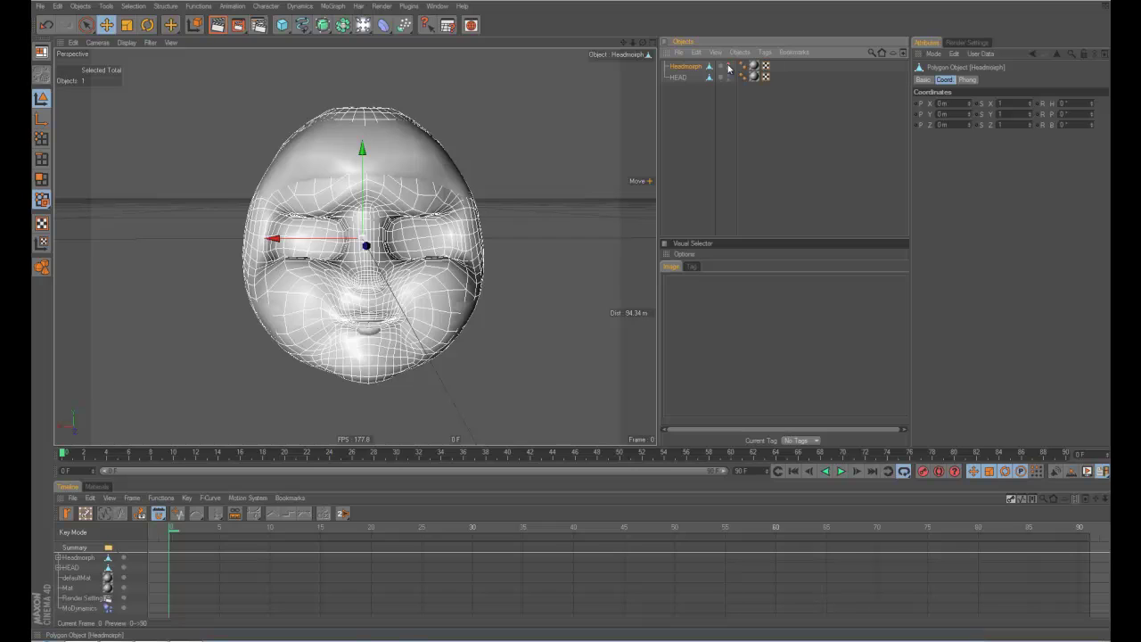
pyautogui.keyDown('alt'); pyautogui.click(728, 68); pyautogui.keyUp('alt')
pyautogui.keyDown('alt'); pyautogui.moveTo(486, 174); pyautogui.dragTo(509, 184); pyautogui.keyUp('alt')
pyautogui.keyDown('alt'); pyautogui.moveTo(509, 184); pyautogui.dragTo(535, 183, button='right'); pyautogui.keyUp('alt')
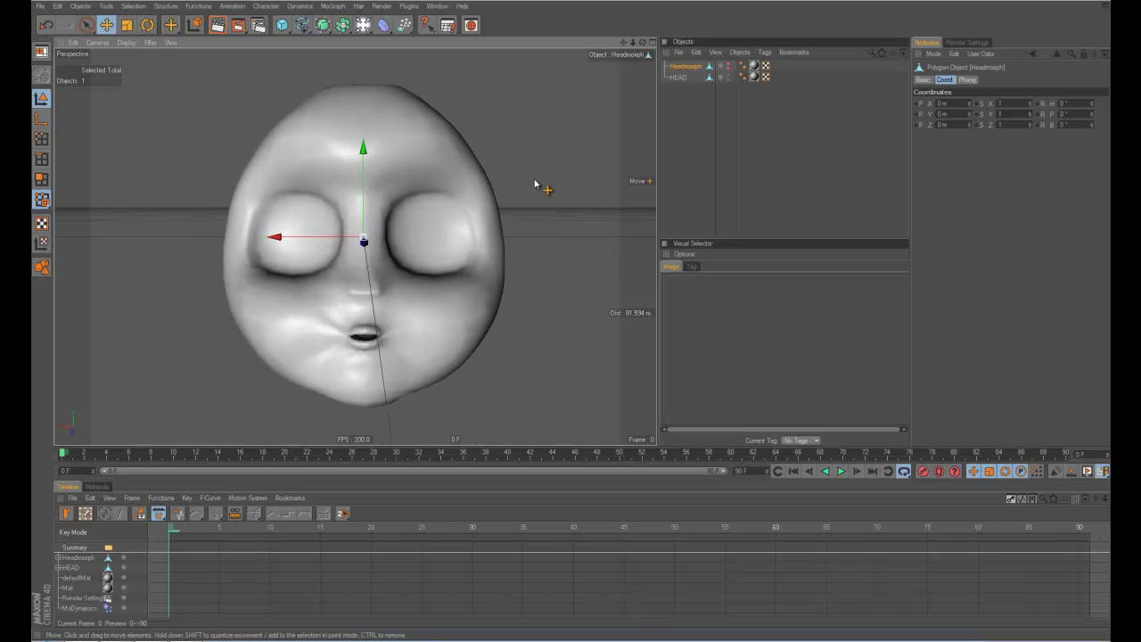
pyautogui.keyDown('alt'); pyautogui.moveTo(535, 184); pyautogui.dragTo(531, 173); pyautogui.keyUp('alt')
pyautogui.keyDown('alt'); pyautogui.moveTo(530, 174); pyautogui.dragTo(528, 179, button='right'); pyautogui.keyUp('alt')
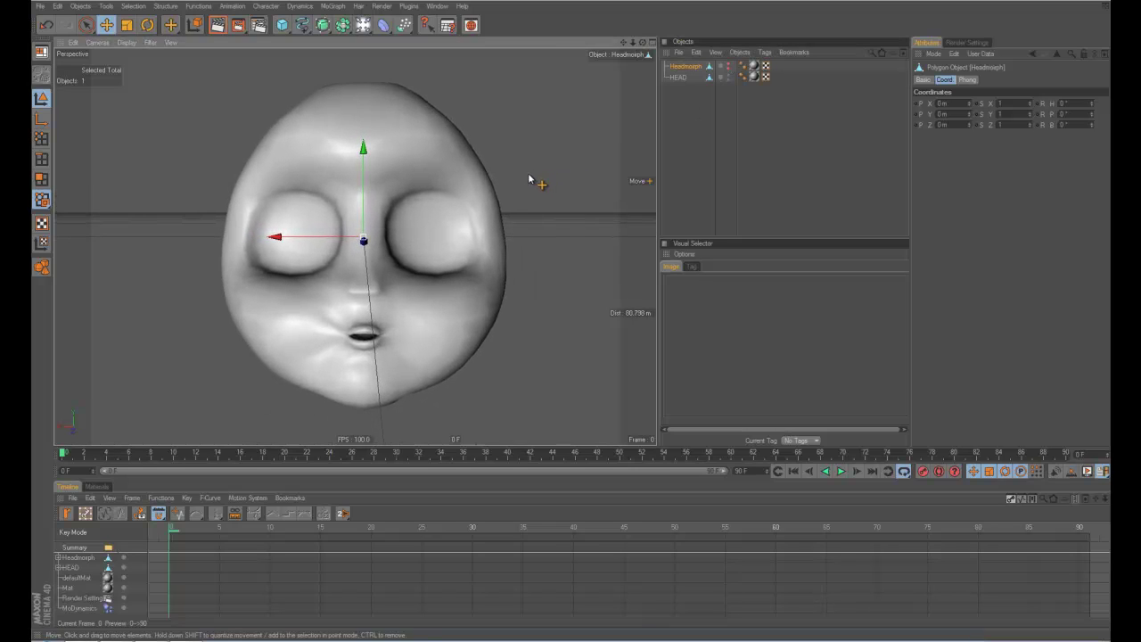
# Add a Morph character tag to the HEAD object
pyautogui.click(677, 81)
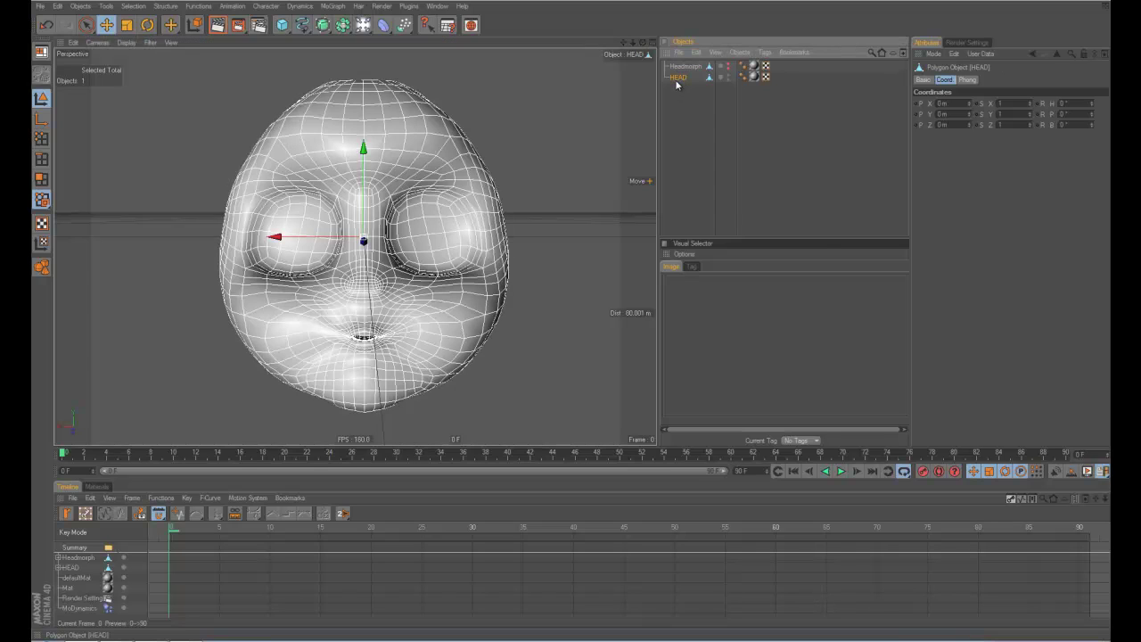
pyautogui.rightClick(677, 84)
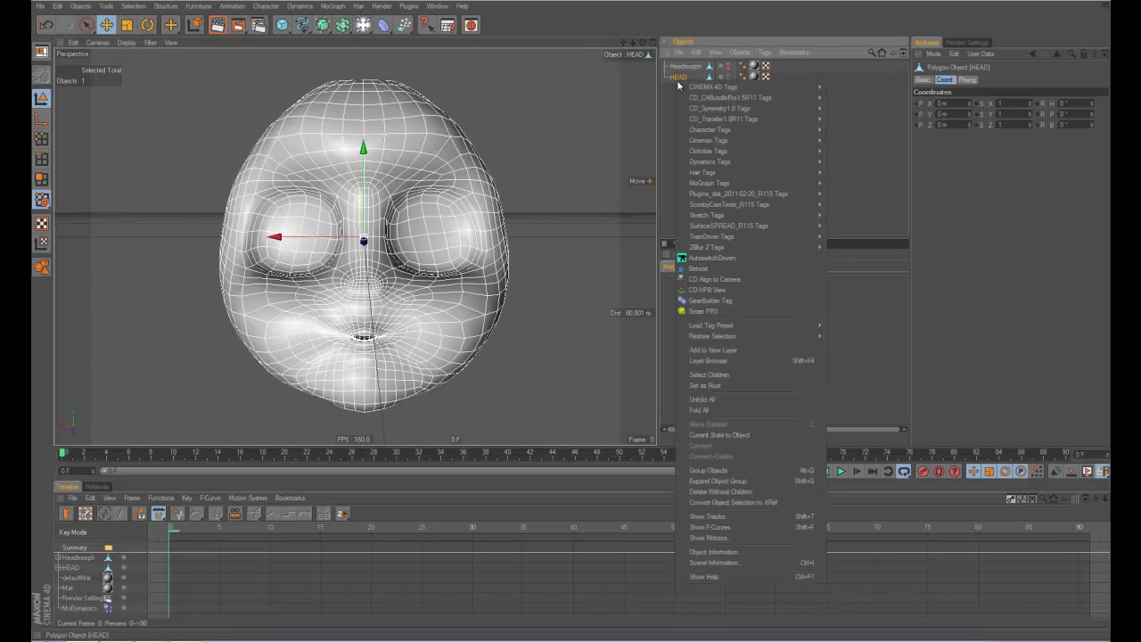
pyautogui.moveTo(701, 89)
pyautogui.moveTo(714, 131)
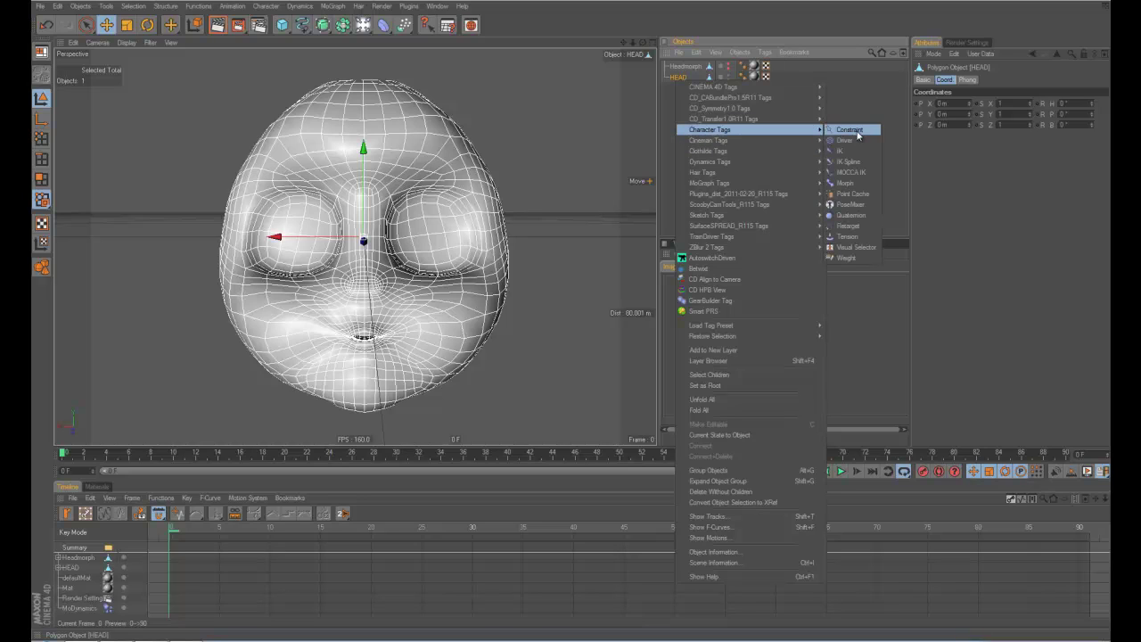
pyautogui.click(843, 182)
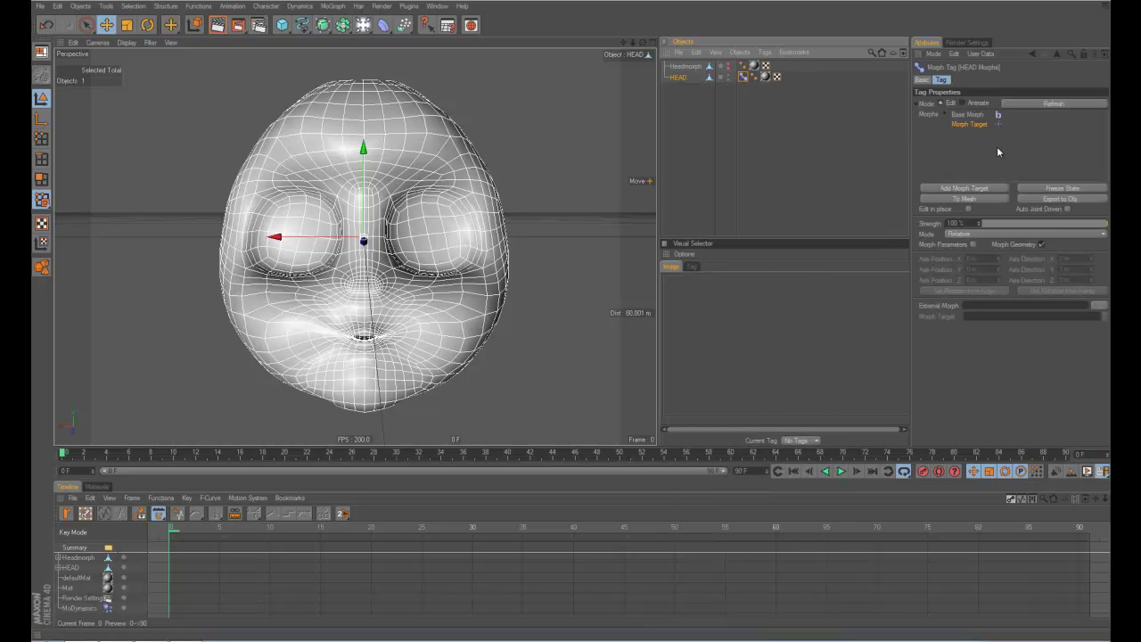
# Add Headmorph as a target in HEAD's morph tag and switch the tag to Animate mode
pyautogui.moveTo(724, 98); pyautogui.dragTo(983, 160)
pyautogui.click(547, 353)
pyautogui.click(967, 134)
pyautogui.click(974, 103)
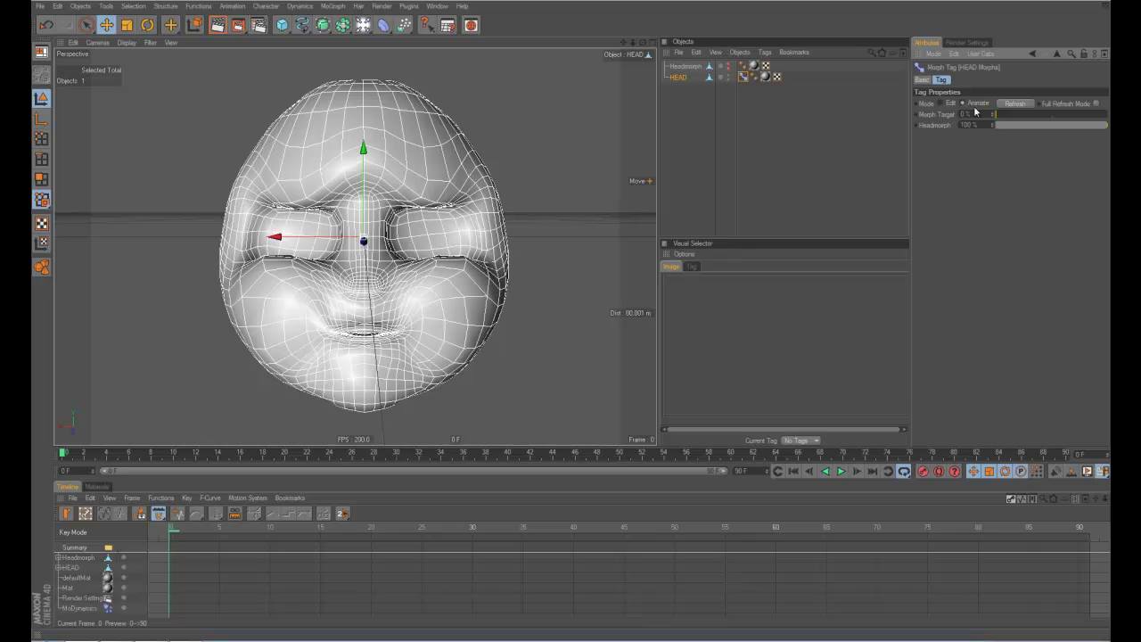
# Test the morph on HEAD by raising the Headmorph strength to 100% and returning it to 0%
pyautogui.click(904, 76)
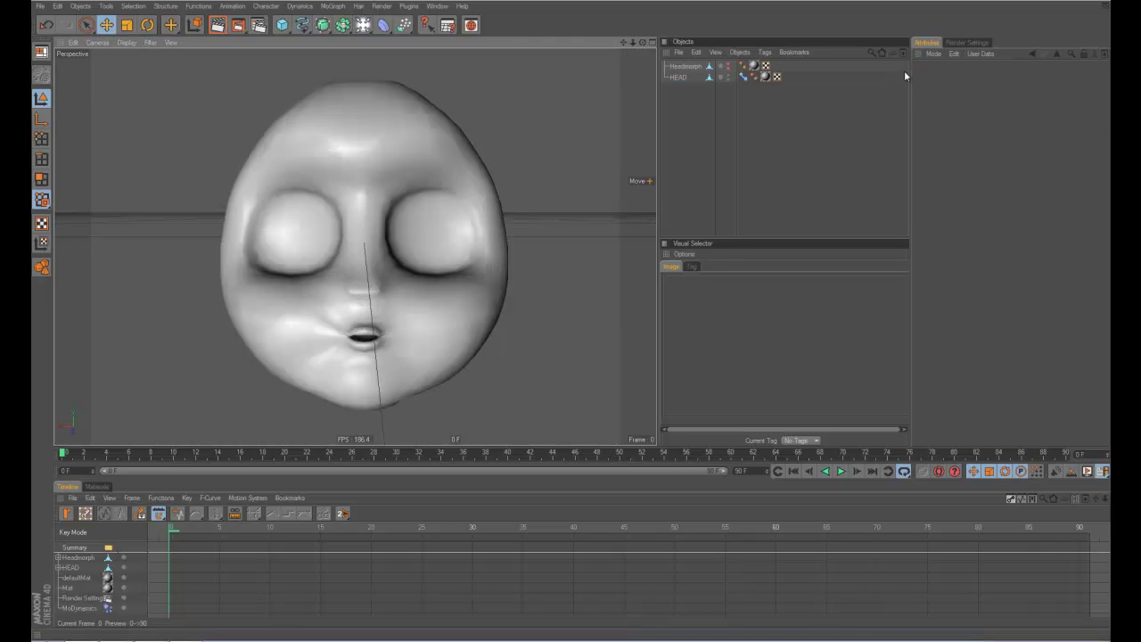
pyautogui.click(747, 79)
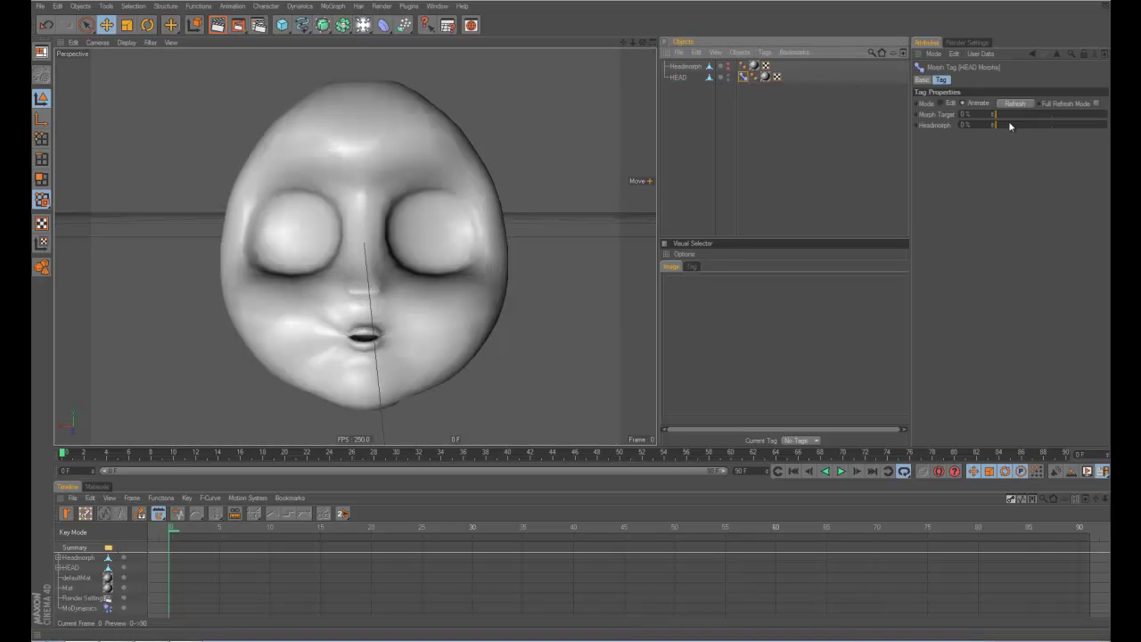
pyautogui.moveTo(1008, 123); pyautogui.dragTo(1108, 126)
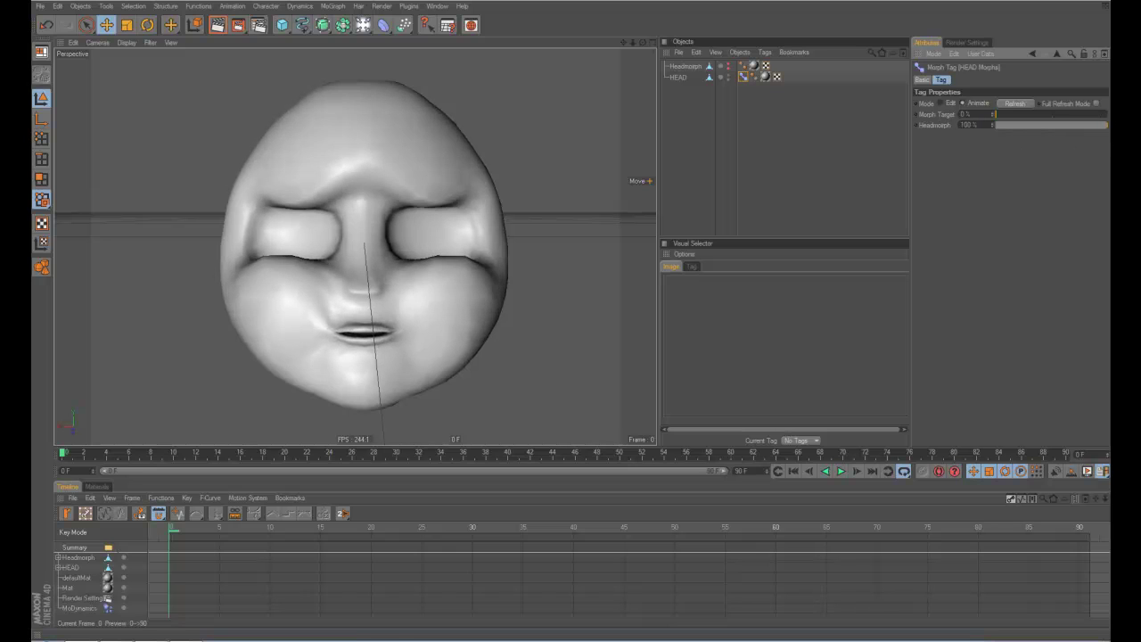
pyautogui.moveTo(534, 223)
pyautogui.keyDown('alt'); pyautogui.mouseDown()
pyautogui.moveTo(400, 226)
pyautogui.moveTo(541, 221)
pyautogui.mouseUp(); pyautogui.keyUp('alt')
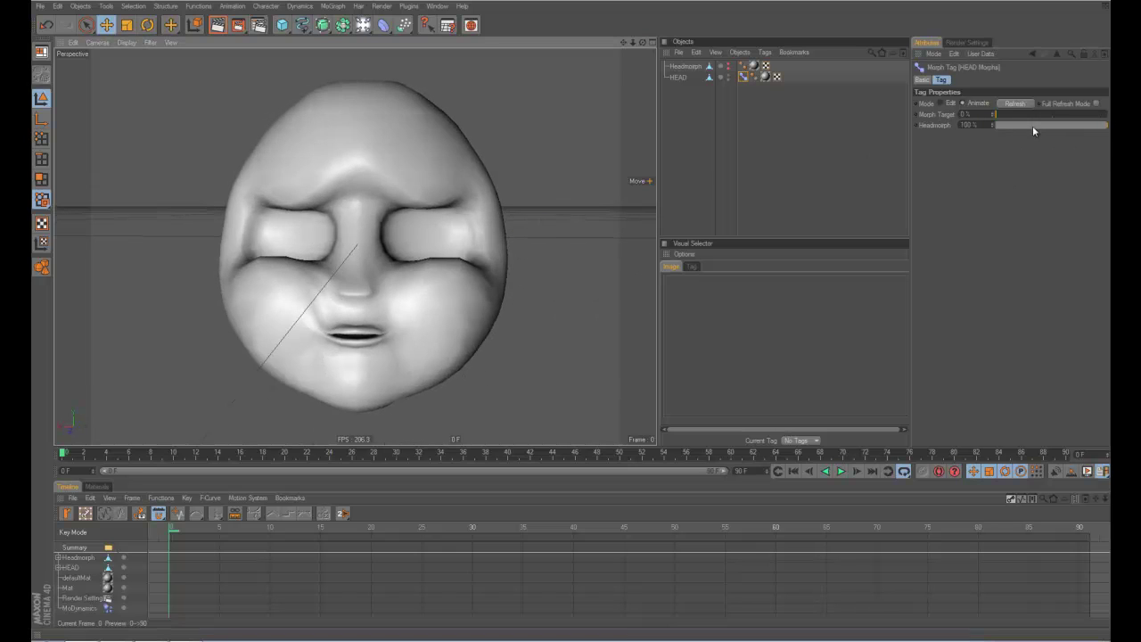
pyautogui.moveTo(1033, 127); pyautogui.dragTo(699, 137)
pyautogui.keyDown('alt'); pyautogui.moveTo(521, 178); pyautogui.dragTo(535, 178); pyautogui.keyUp('alt')
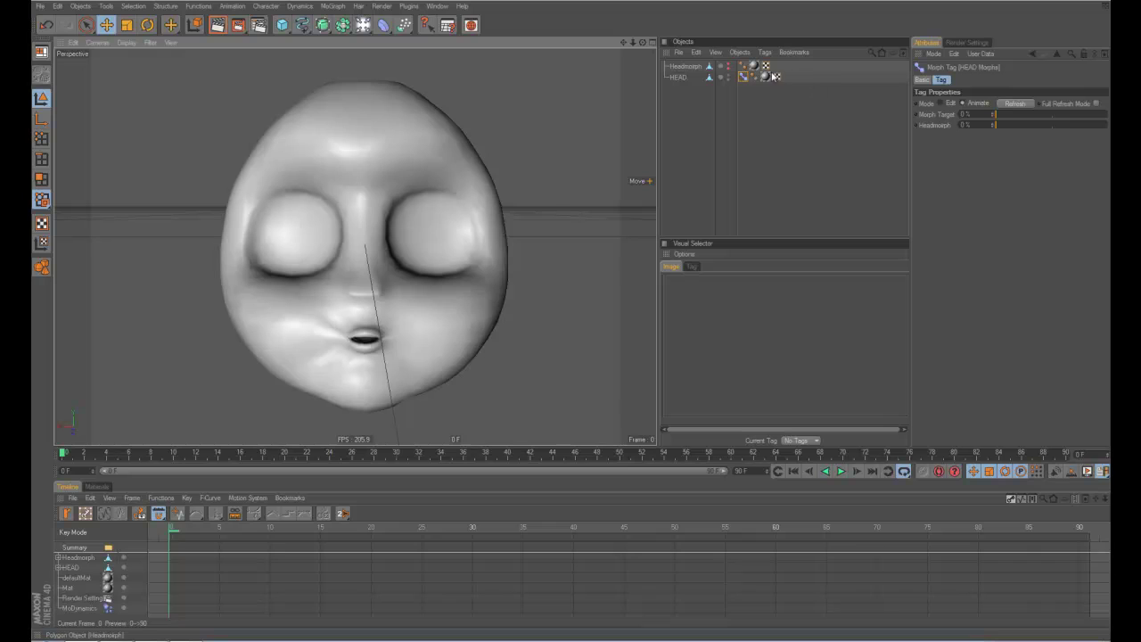
# Delete the morph tag from the HEAD object
pyautogui.click(739, 80)
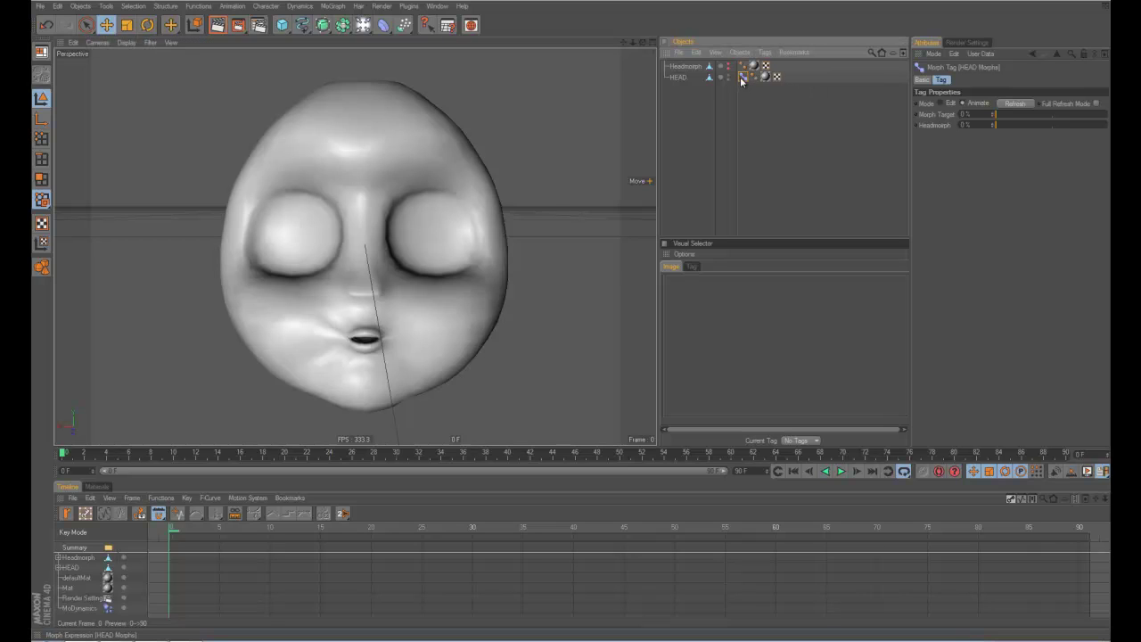
pyautogui.click(680, 77)
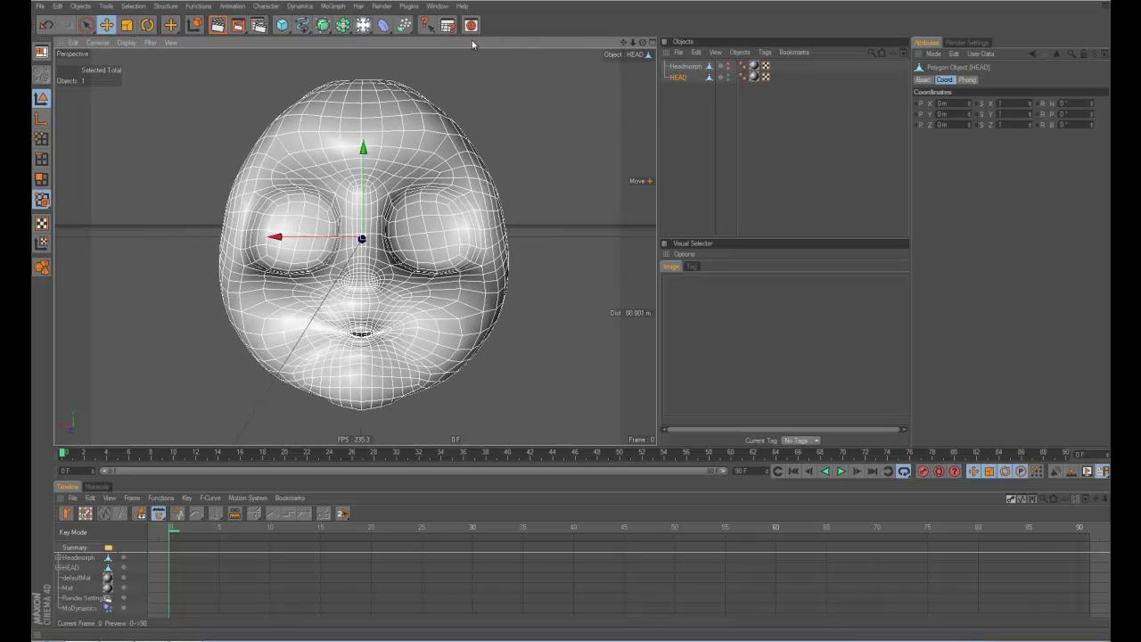
# Detach the CD_Morph1.5R11 plugin commands into a floating palette beside the object list, with HEAD selected
pyautogui.click(408, 7)
pyautogui.moveTo(446, 46)
pyautogui.moveTo(525, 49)
pyautogui.moveTo(516, 81)
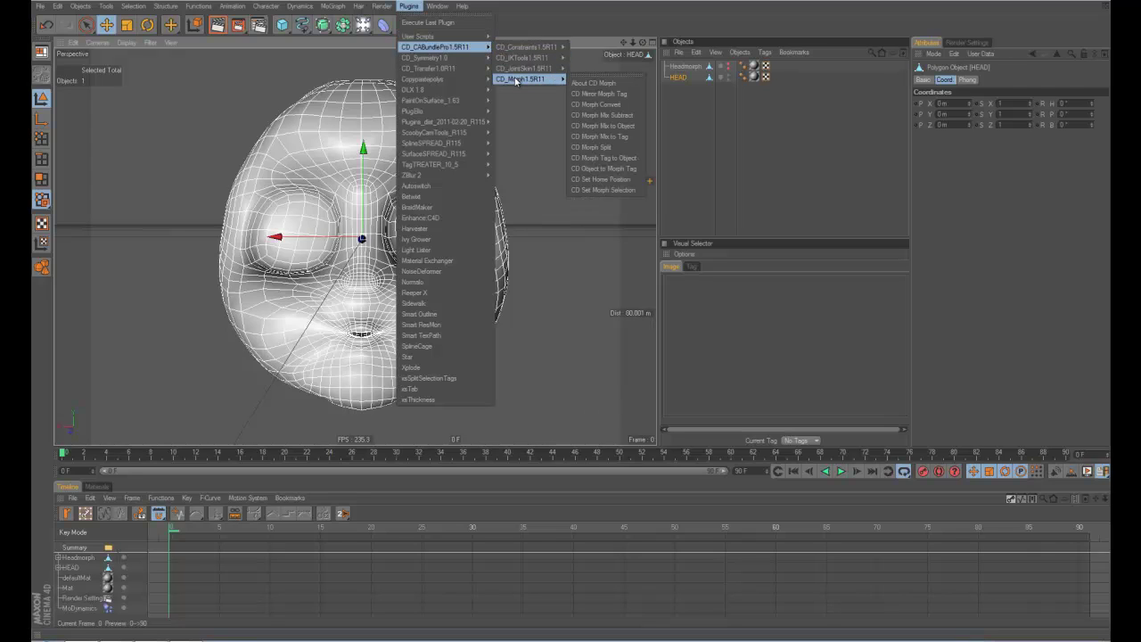
pyautogui.click(579, 78)
pyautogui.moveTo(584, 71); pyautogui.dragTo(907, 158)
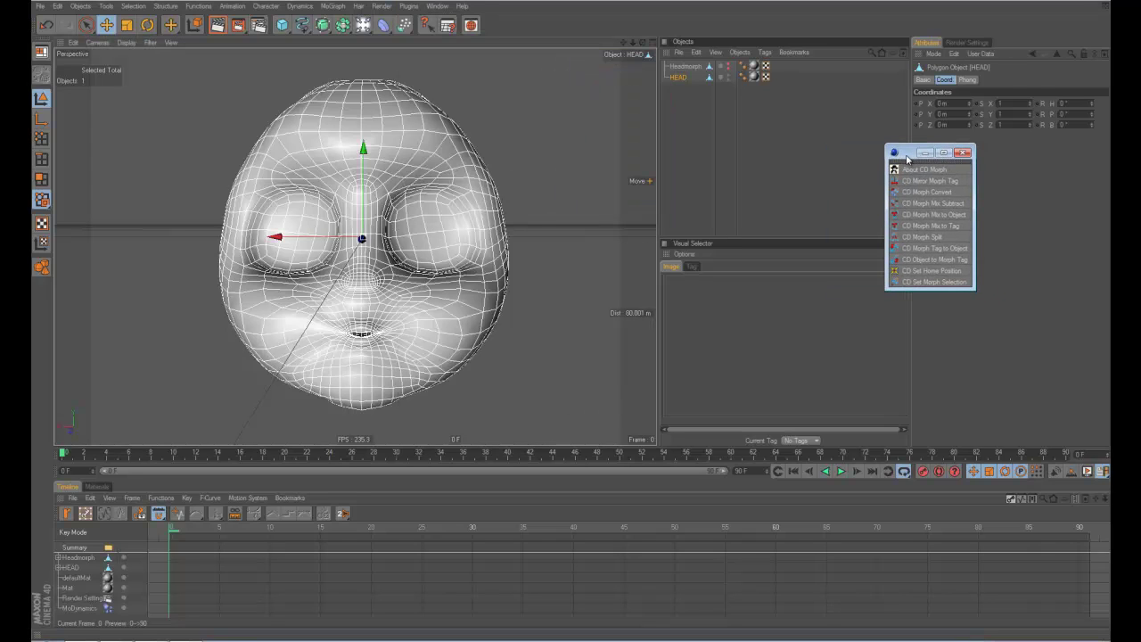
pyautogui.click(678, 79)
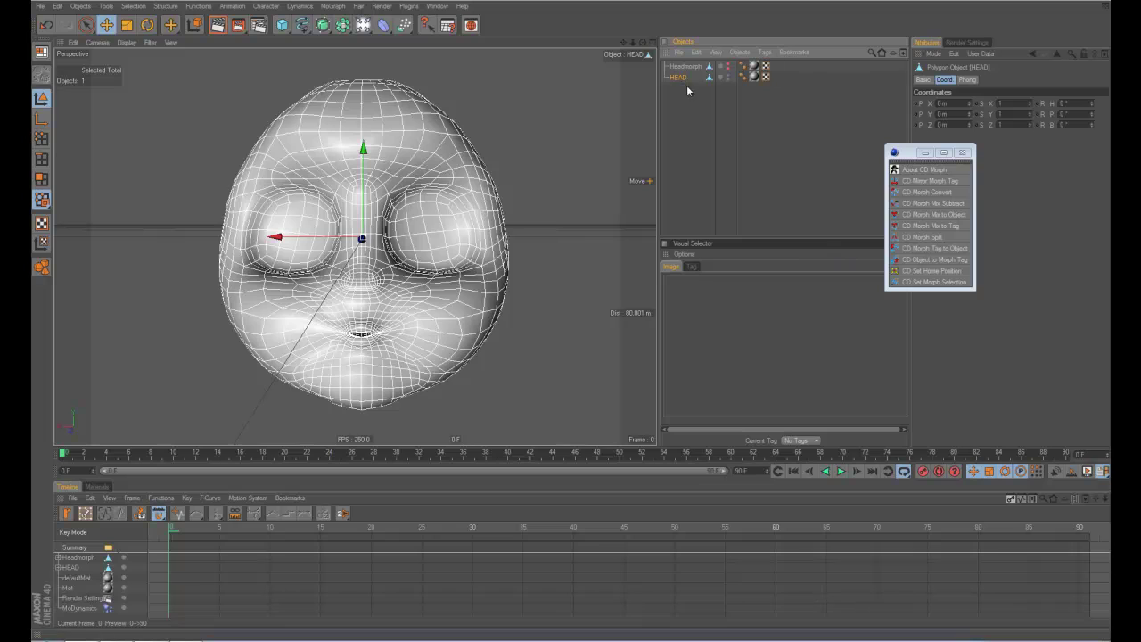
# Convert the Headmorph object into a CD Morph tag on HEAD and raise that tag's Morph Mixer to 85%
pyautogui.click(913, 259)
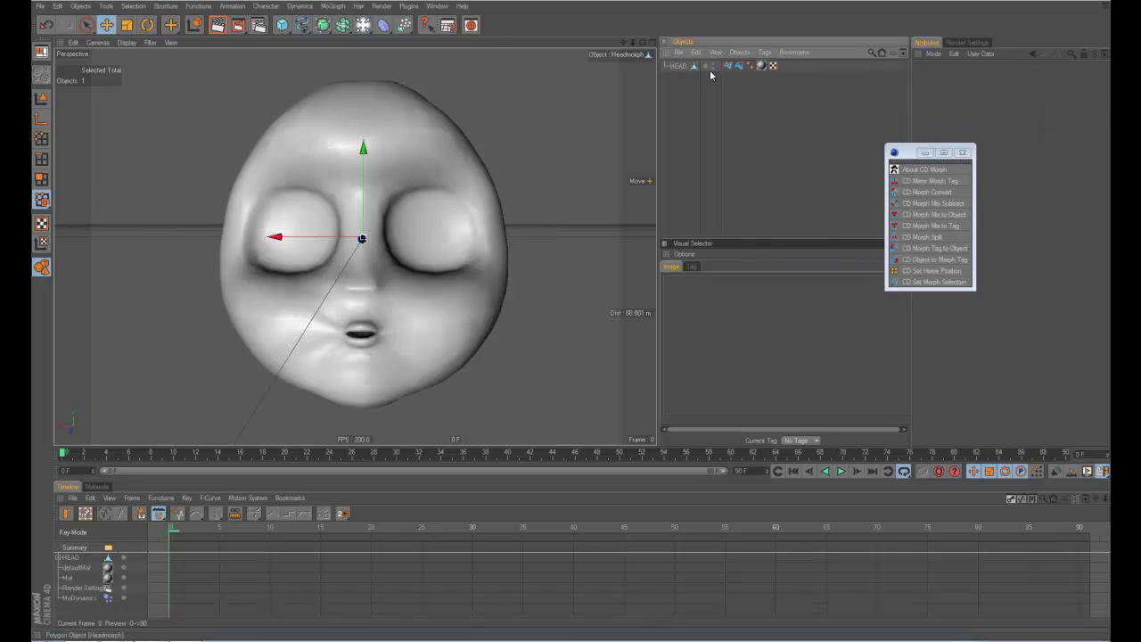
pyautogui.click(737, 68)
pyautogui.click(985, 79)
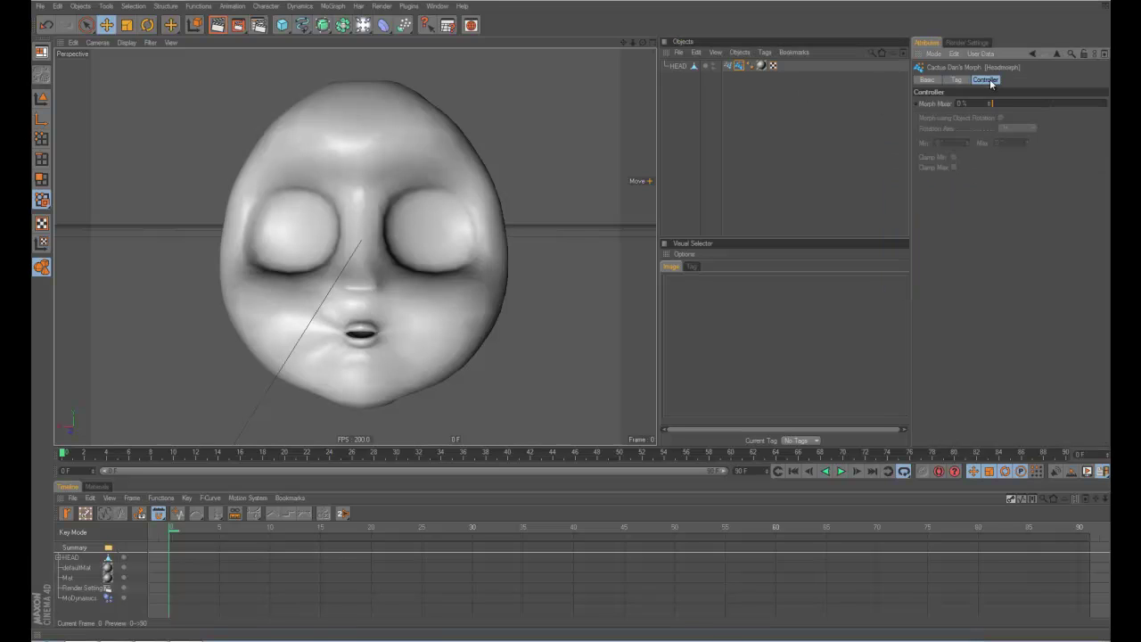
pyautogui.moveTo(992, 104); pyautogui.dragTo(1091, 123)
# Examine the morphed expression on HEAD from the front, the side and three-quarter angles
pyautogui.keyDown('alt'); pyautogui.moveTo(526, 267); pyautogui.dragTo(469, 258); pyautogui.keyUp('alt')
pyautogui.keyDown('alt'); pyautogui.moveTo(469, 257); pyautogui.dragTo(537, 260, button='right'); pyautogui.keyUp('alt')
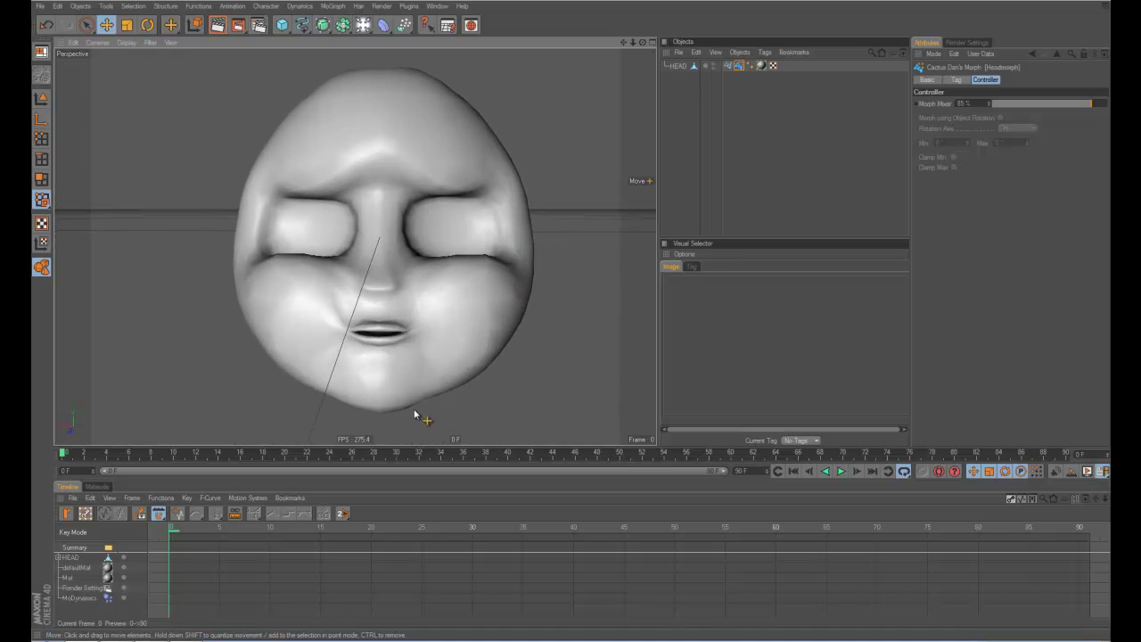
pyautogui.keyDown('alt'); pyautogui.moveTo(414, 412); pyautogui.dragTo(475, 398); pyautogui.keyUp('alt')
pyautogui.moveTo(476, 398)
pyautogui.keyDown('alt'); pyautogui.mouseDown(button='right')
pyautogui.moveTo(509, 387)
pyautogui.moveTo(487, 397)
pyautogui.mouseUp(button='right'); pyautogui.keyUp('alt')
pyautogui.keyDown('alt'); pyautogui.moveTo(422, 409); pyautogui.dragTo(495, 264); pyautogui.keyUp('alt')
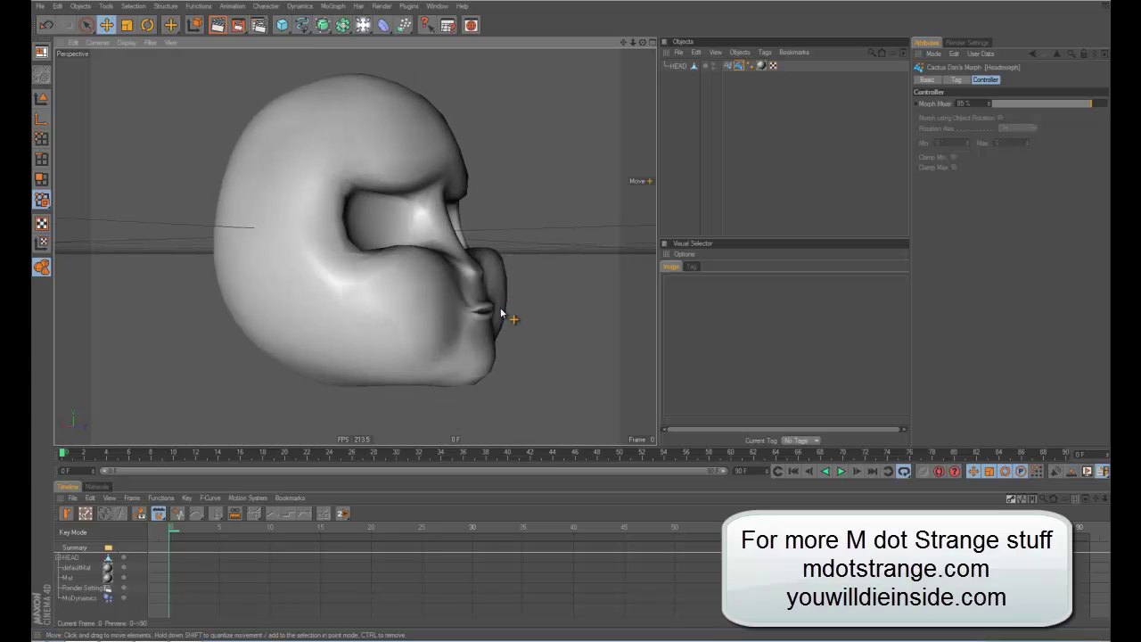
pyautogui.keyDown('alt'); pyautogui.moveTo(500, 314); pyautogui.dragTo(558, 313); pyautogui.keyUp('alt')
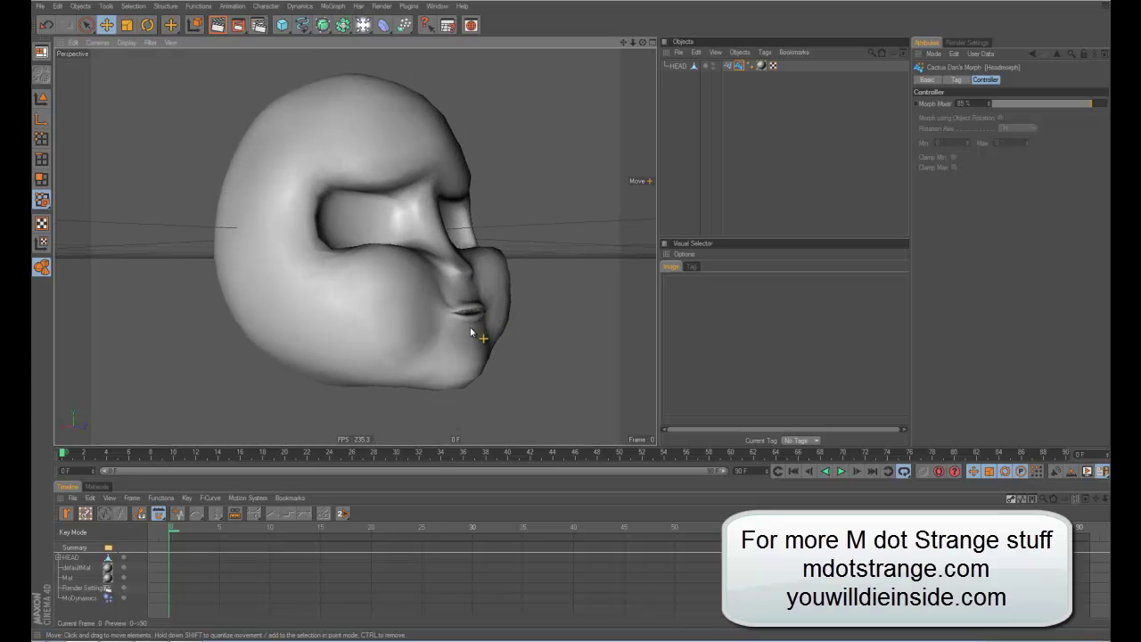
pyautogui.moveTo(458, 343)
pyautogui.keyDown('alt'); pyautogui.mouseDown()
pyautogui.moveTo(382, 353)
pyautogui.moveTo(481, 346)
pyautogui.moveTo(449, 350)
pyautogui.moveTo(462, 350)
pyautogui.mouseUp(); pyautogui.keyUp('alt')
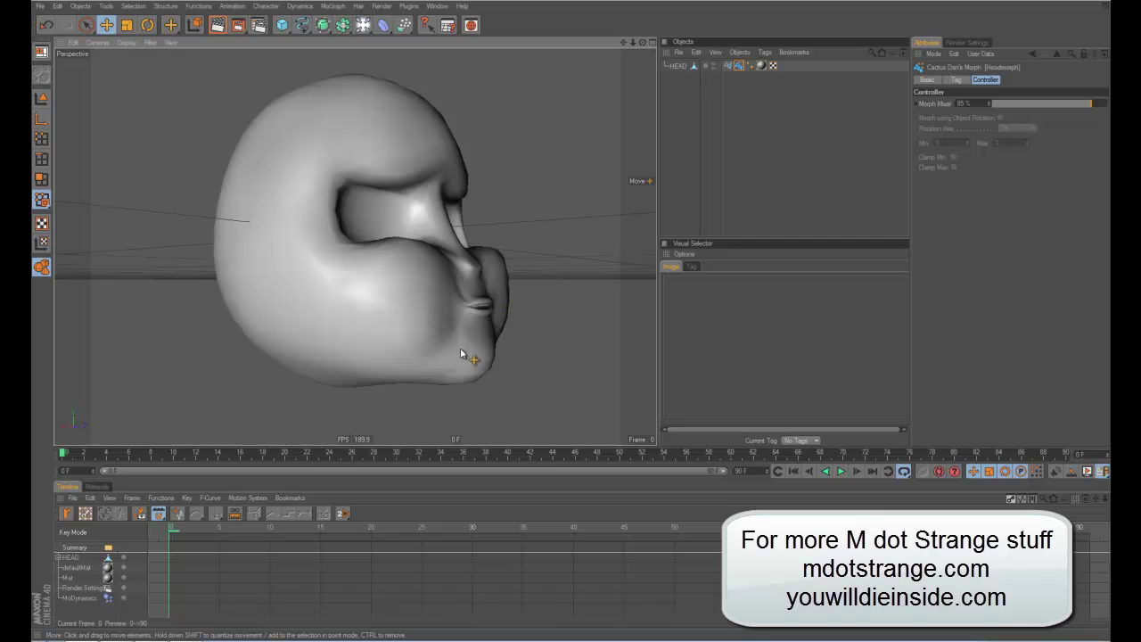
pyautogui.keyDown('alt'); pyautogui.moveTo(484, 283); pyautogui.dragTo(594, 313); pyautogui.keyUp('alt')
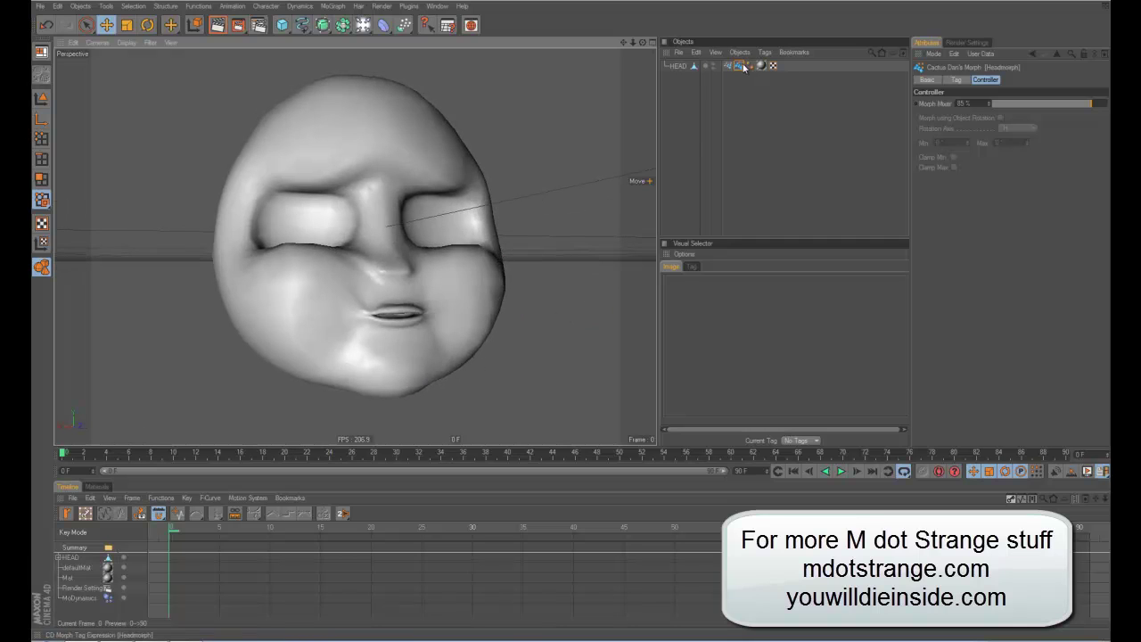
# Set the Headmorph tag's Morph Mixer to 0% and view the head from the front
pyautogui.moveTo(1050, 104); pyautogui.dragTo(934, 145)
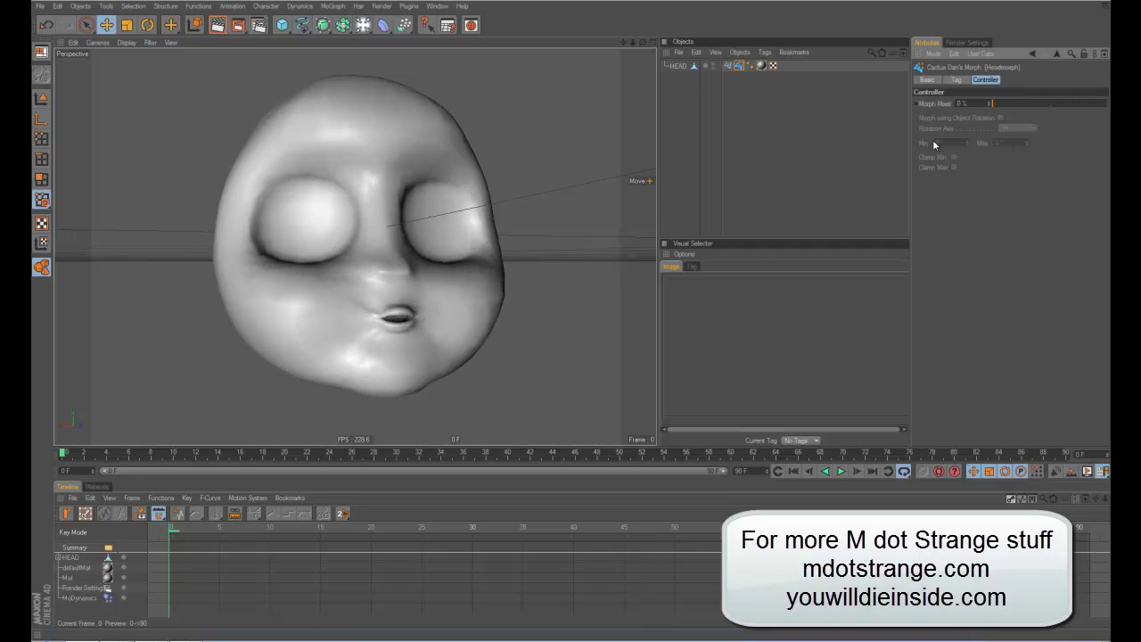
pyautogui.keyDown('alt'); pyautogui.moveTo(637, 245); pyautogui.dragTo(534, 252); pyautogui.keyUp('alt')
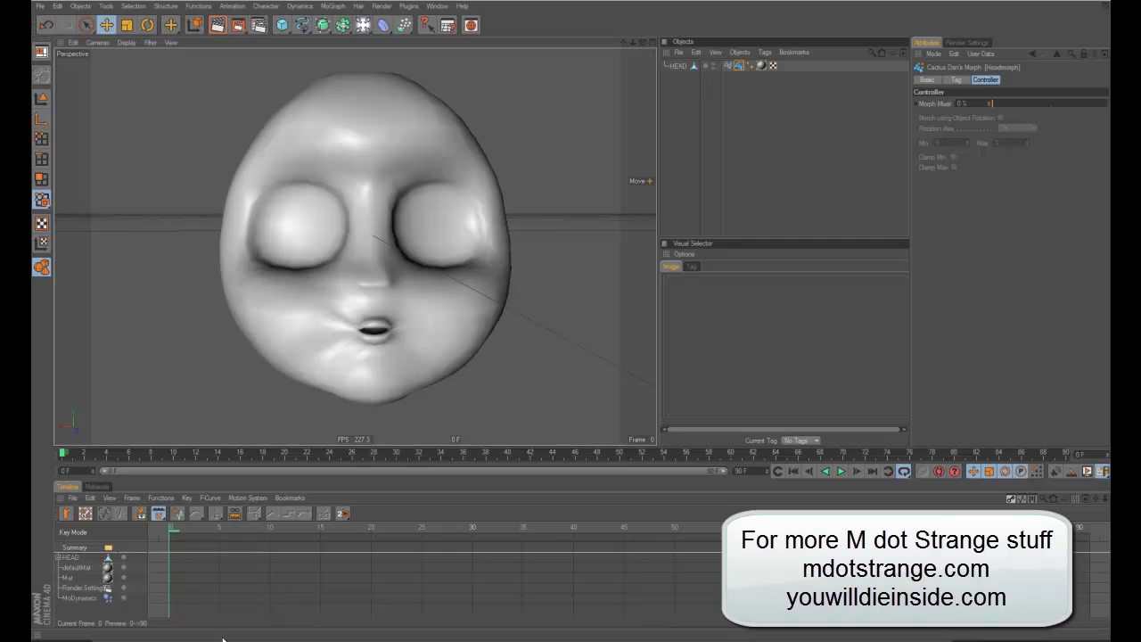